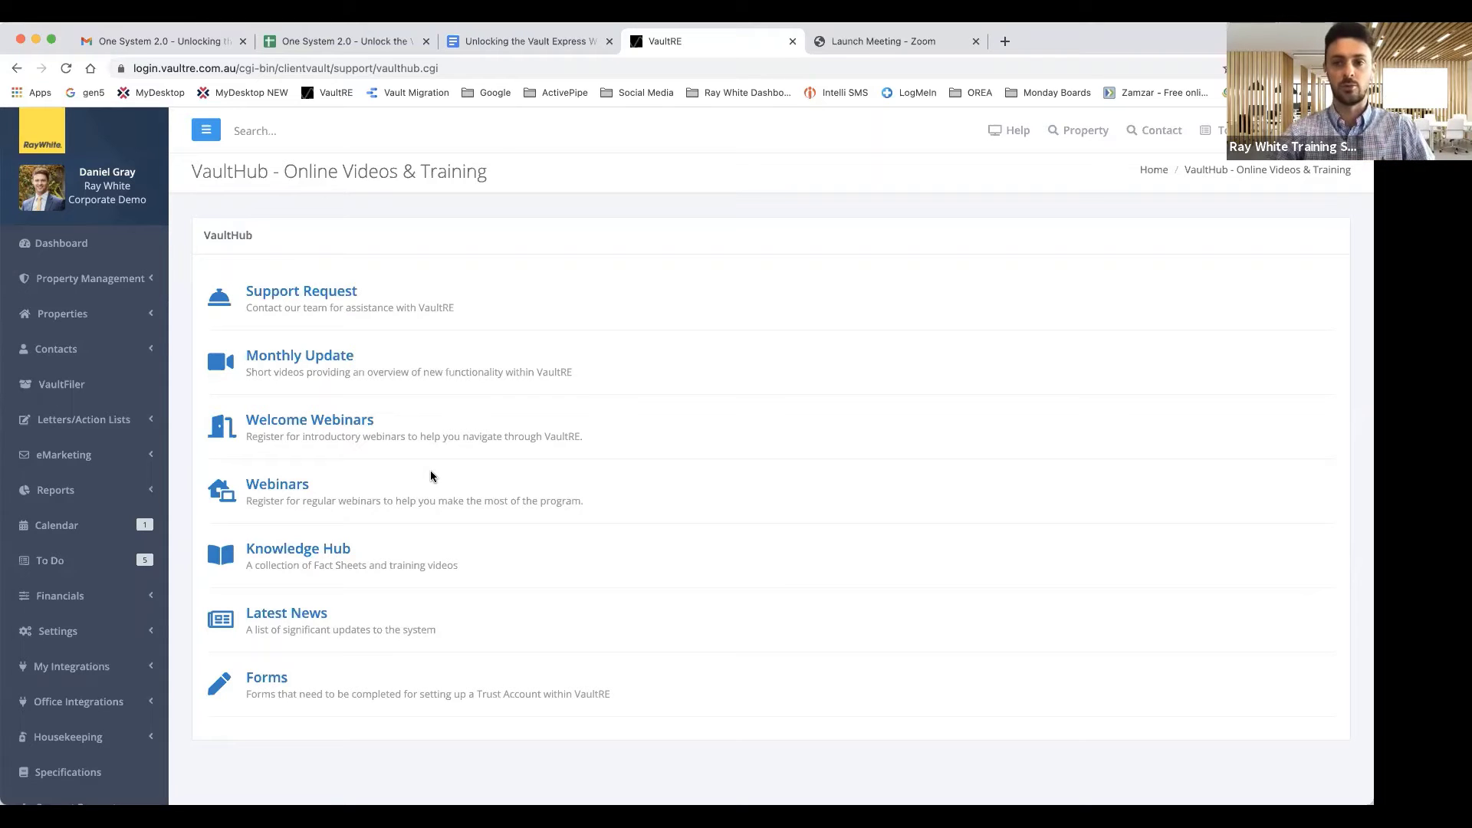
Scroll through the VaultHub - Online Videos & Training page's support, webinars, Knowledge Hub, news and forms
{"action": "scroll", "coordinate": [84, 494], "scroll_direction": "down", "scroll_amount": 1}
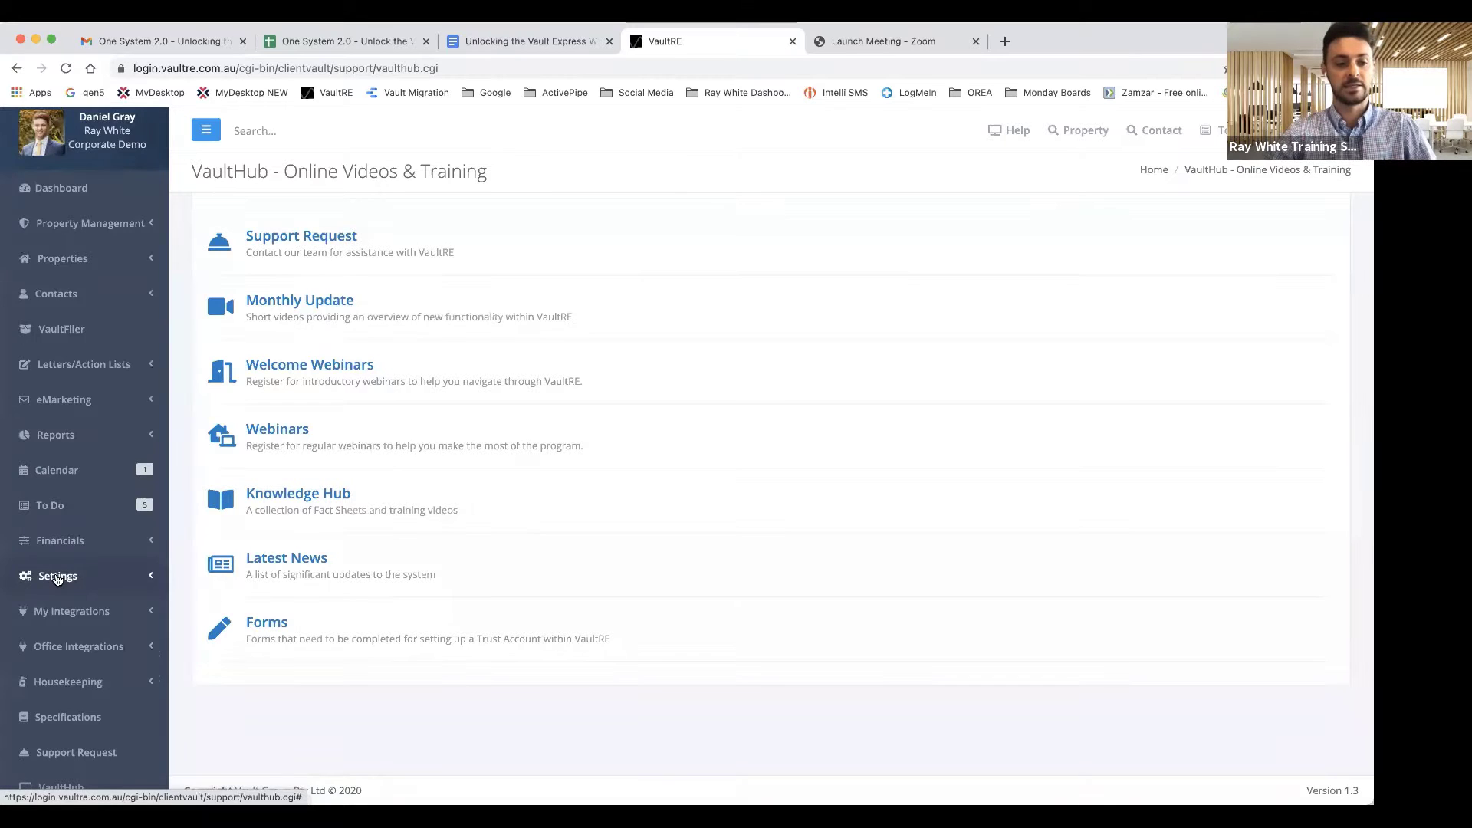
Go to Settings > Setup Photographers to view the three enabled photographer accounts
{"action": "left_click", "coordinate": [62, 575]}
{"action": "scroll", "coordinate": [56, 579], "scroll_direction": "down", "scroll_amount": 1}
{"action": "scroll", "coordinate": [56, 580], "scroll_direction": "down", "scroll_amount": 4}
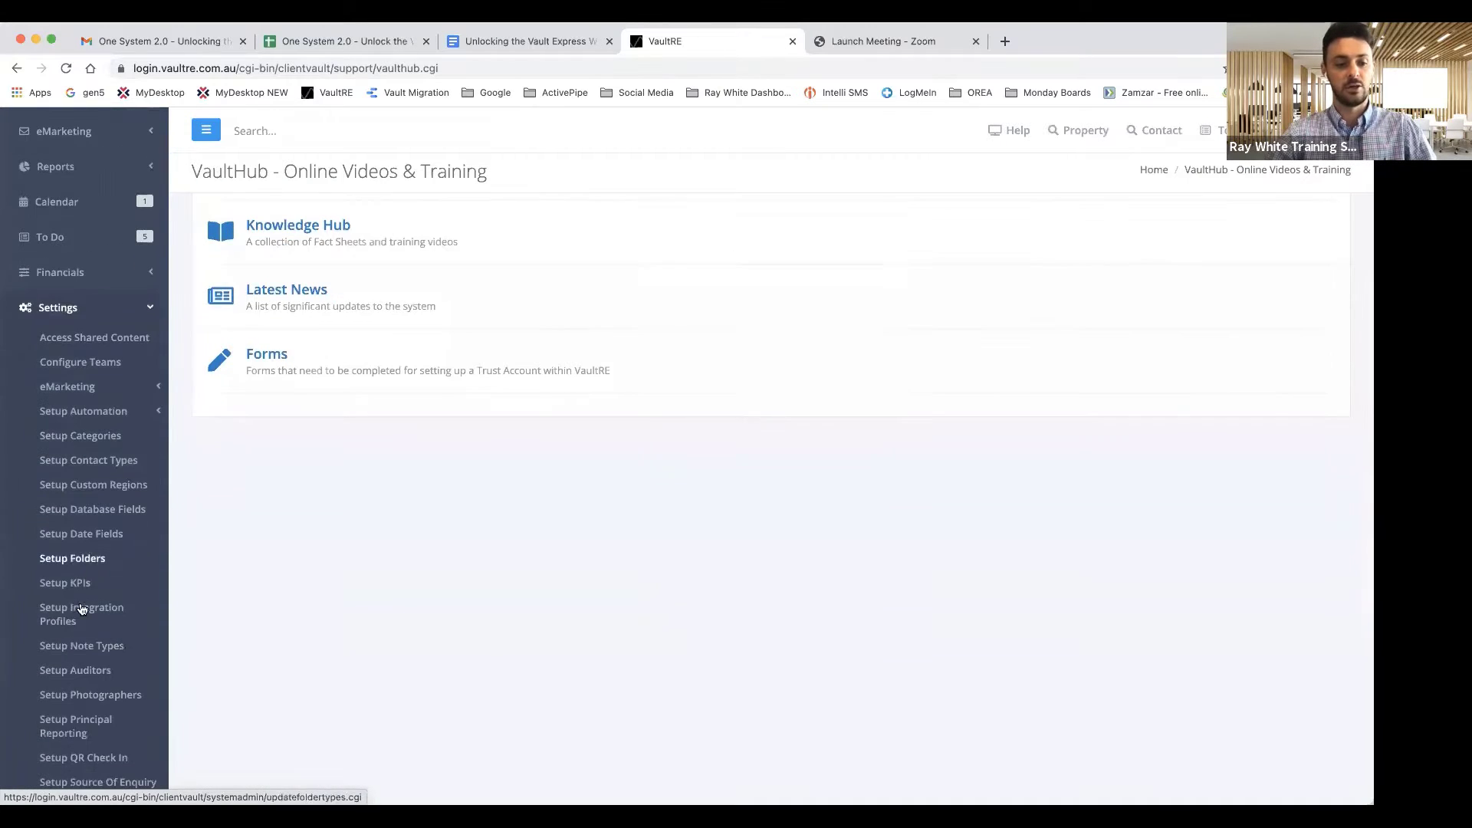
{"action": "scroll", "coordinate": [79, 611], "scroll_direction": "down", "scroll_amount": 1}
{"action": "left_click", "coordinate": [87, 630]}
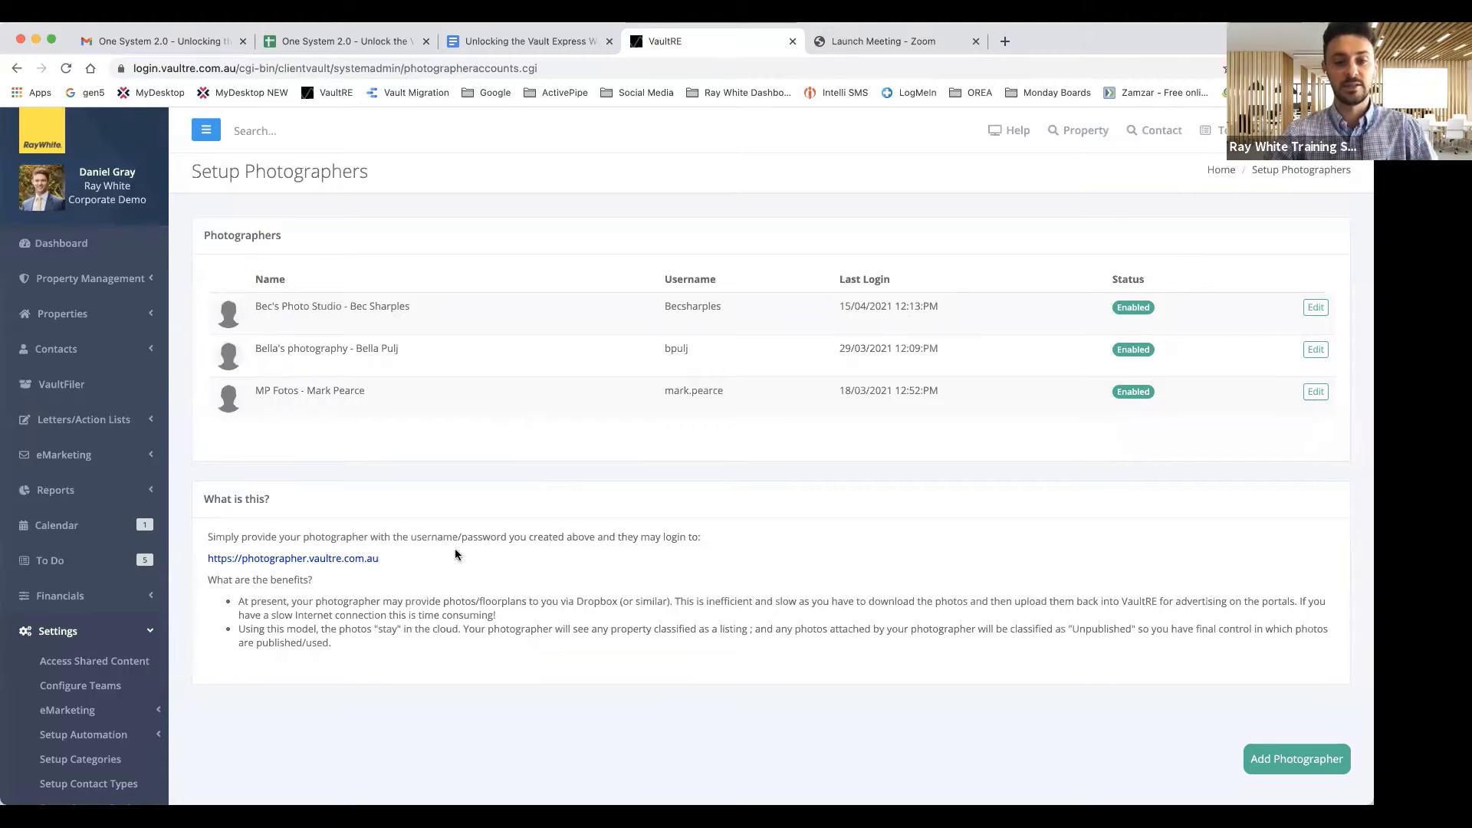
Add a new photographer with company Onsite Imaging, the photographer's first and last name, and a username
{"action": "left_click", "coordinate": [1294, 762]}
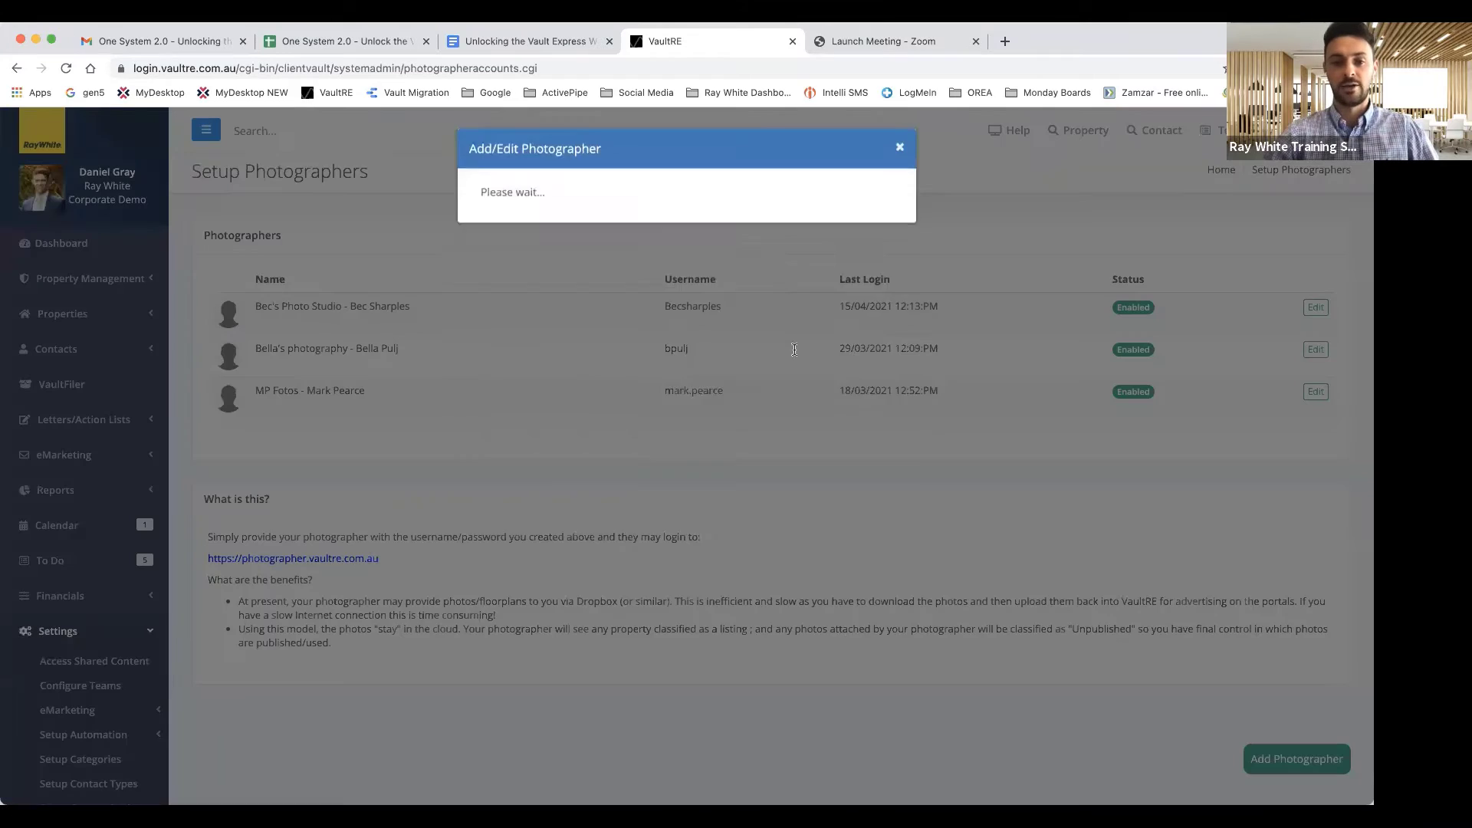
{"action": "left_click", "coordinate": [594, 204]}
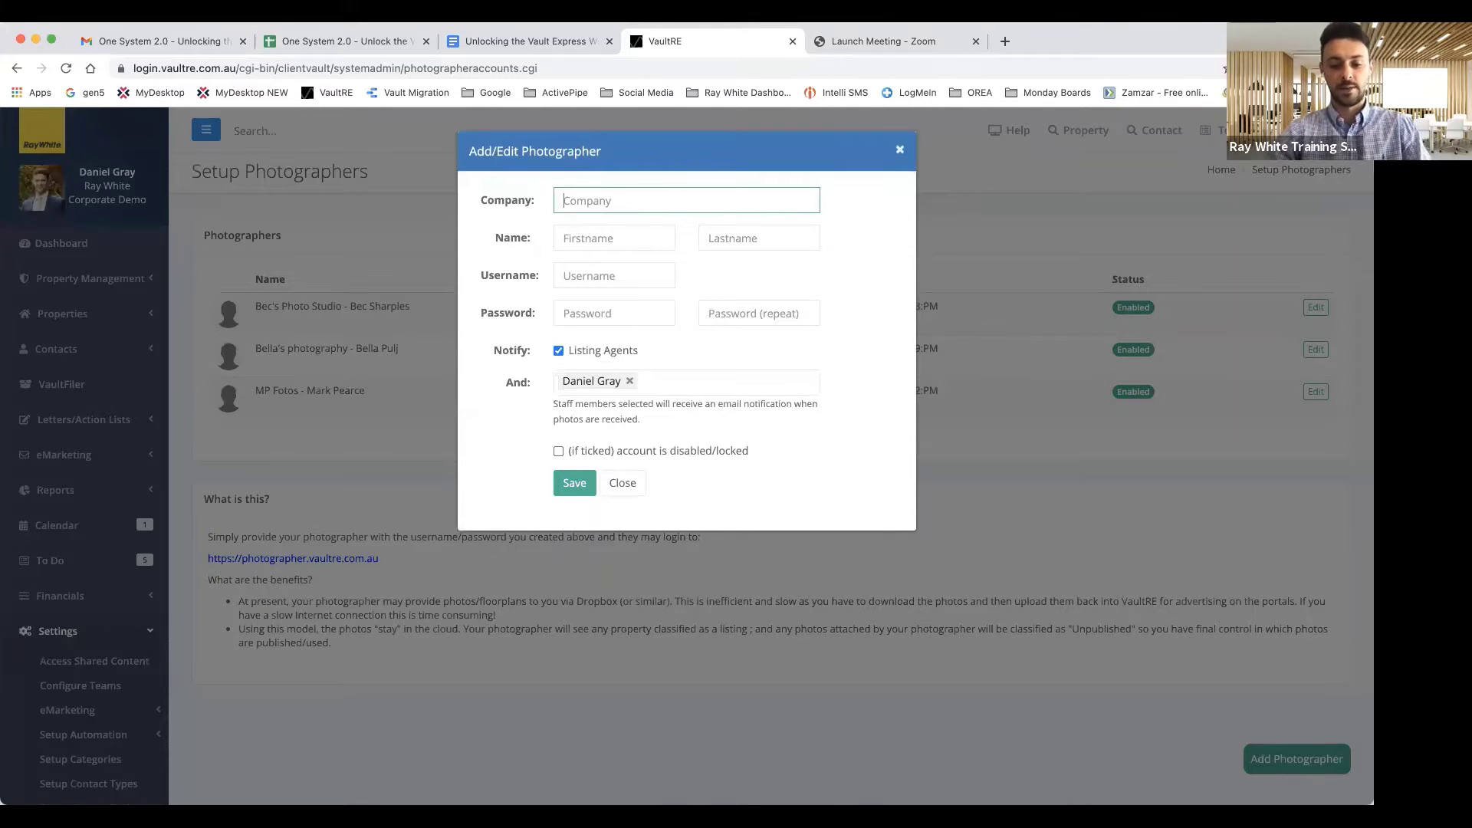
{"action": "type", "text": "Onsite n"}
{"action": "key", "text": "BackSpace"}
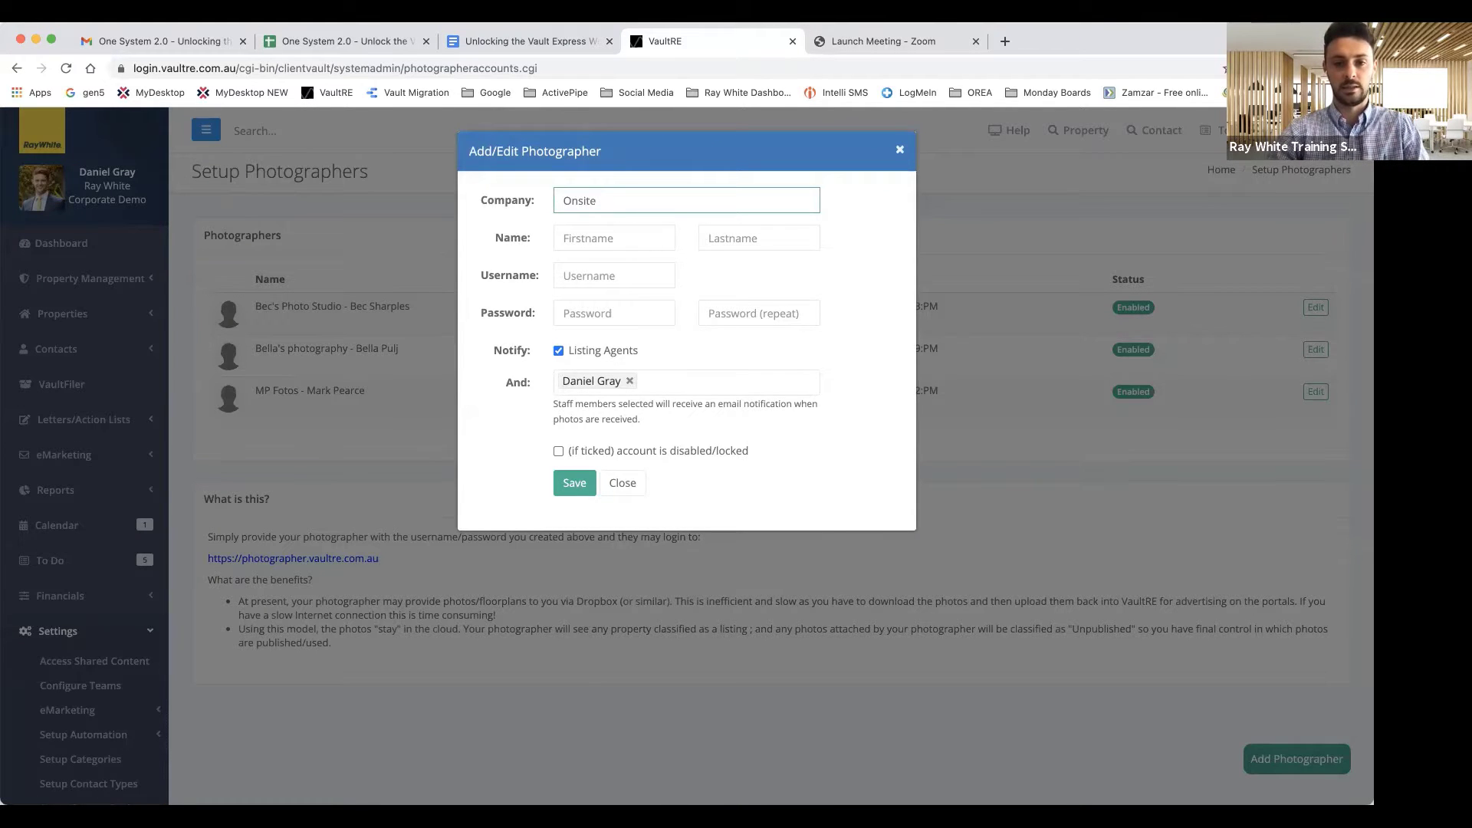
{"action": "type", "text": "Imaging"}
{"action": "key", "text": "Tab"}
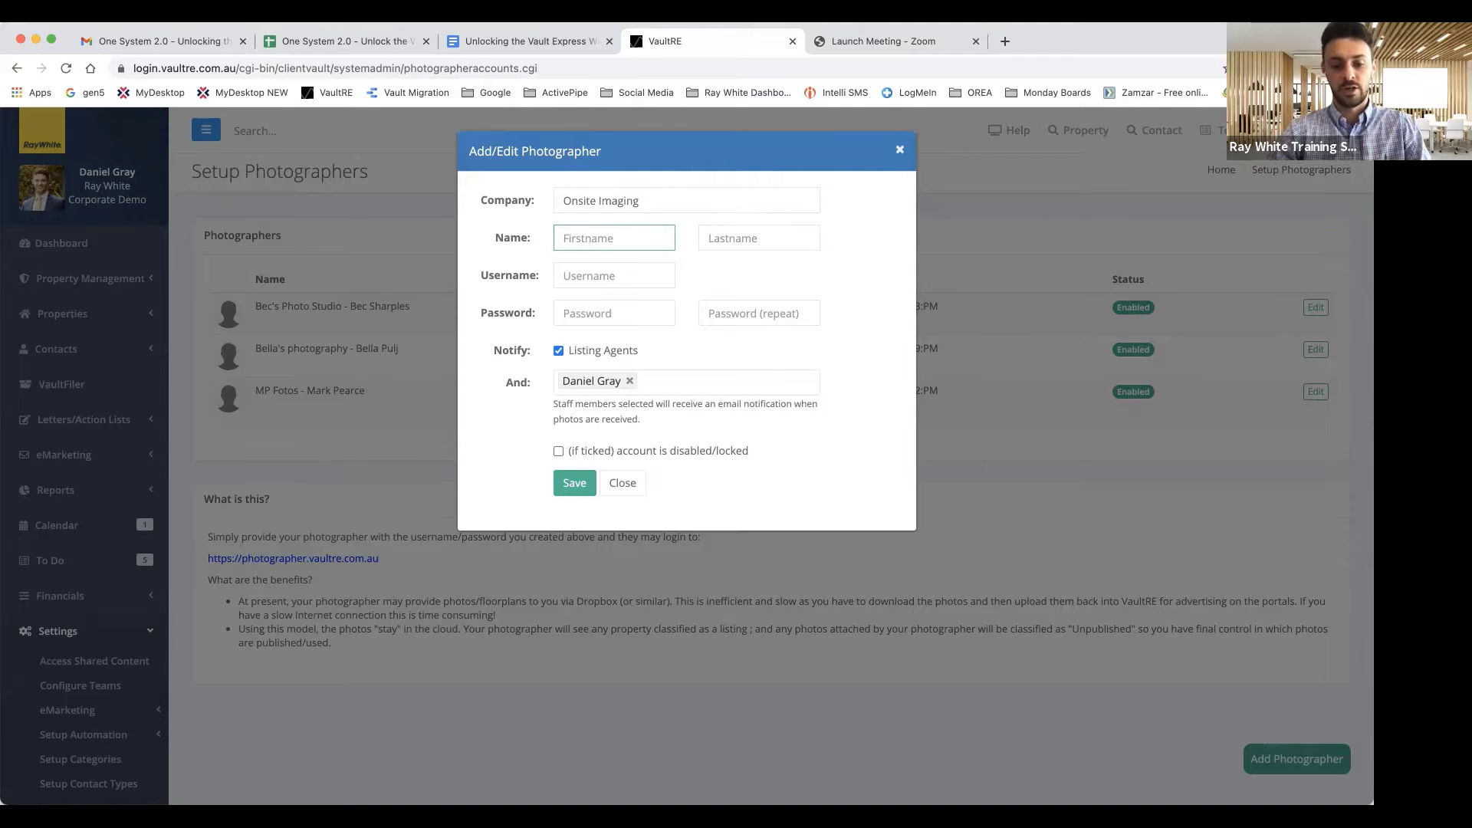
{"action": "key", "text": "Tab"}
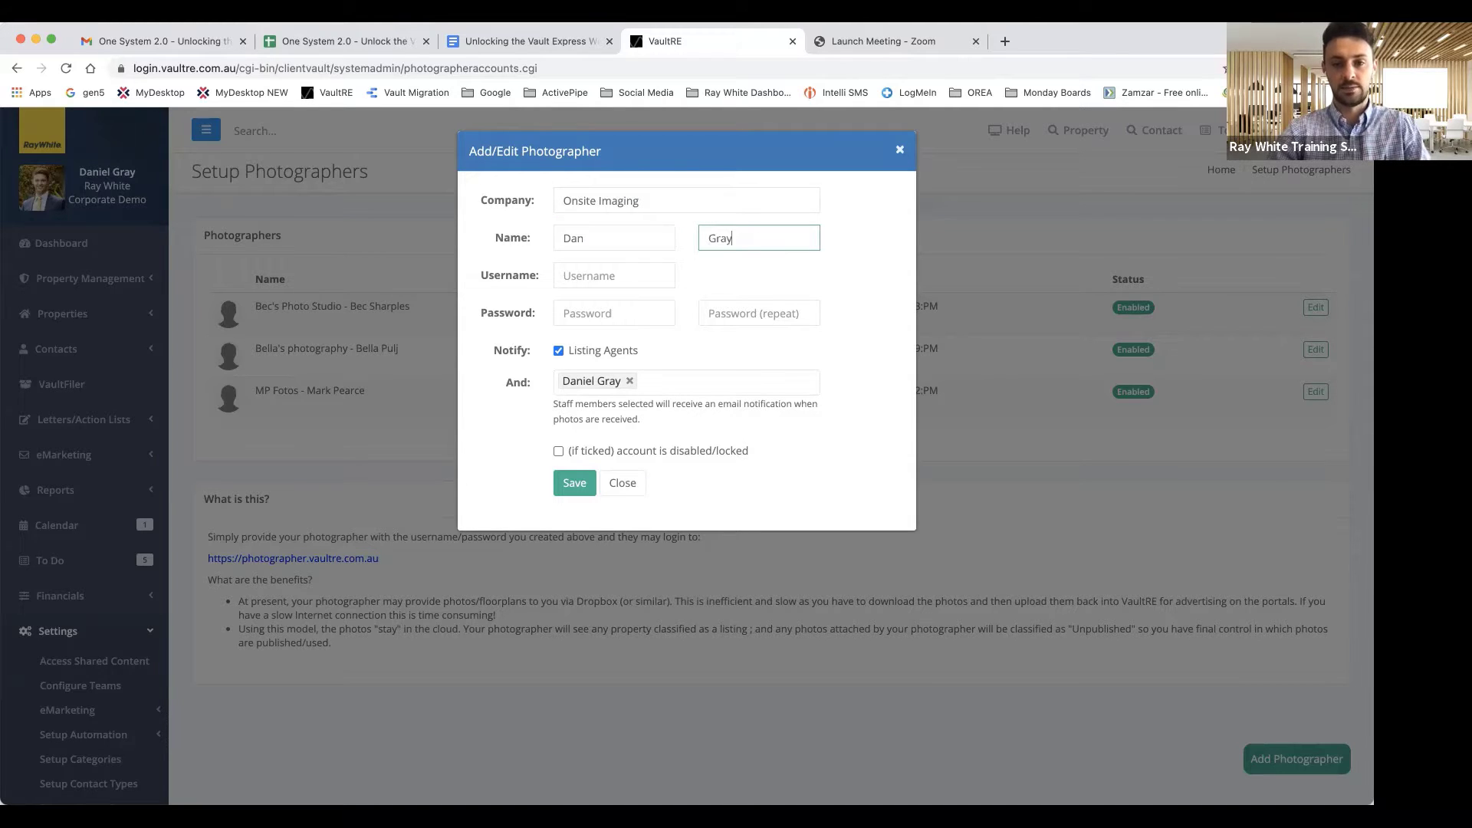
{"action": "key", "text": "Tab"}
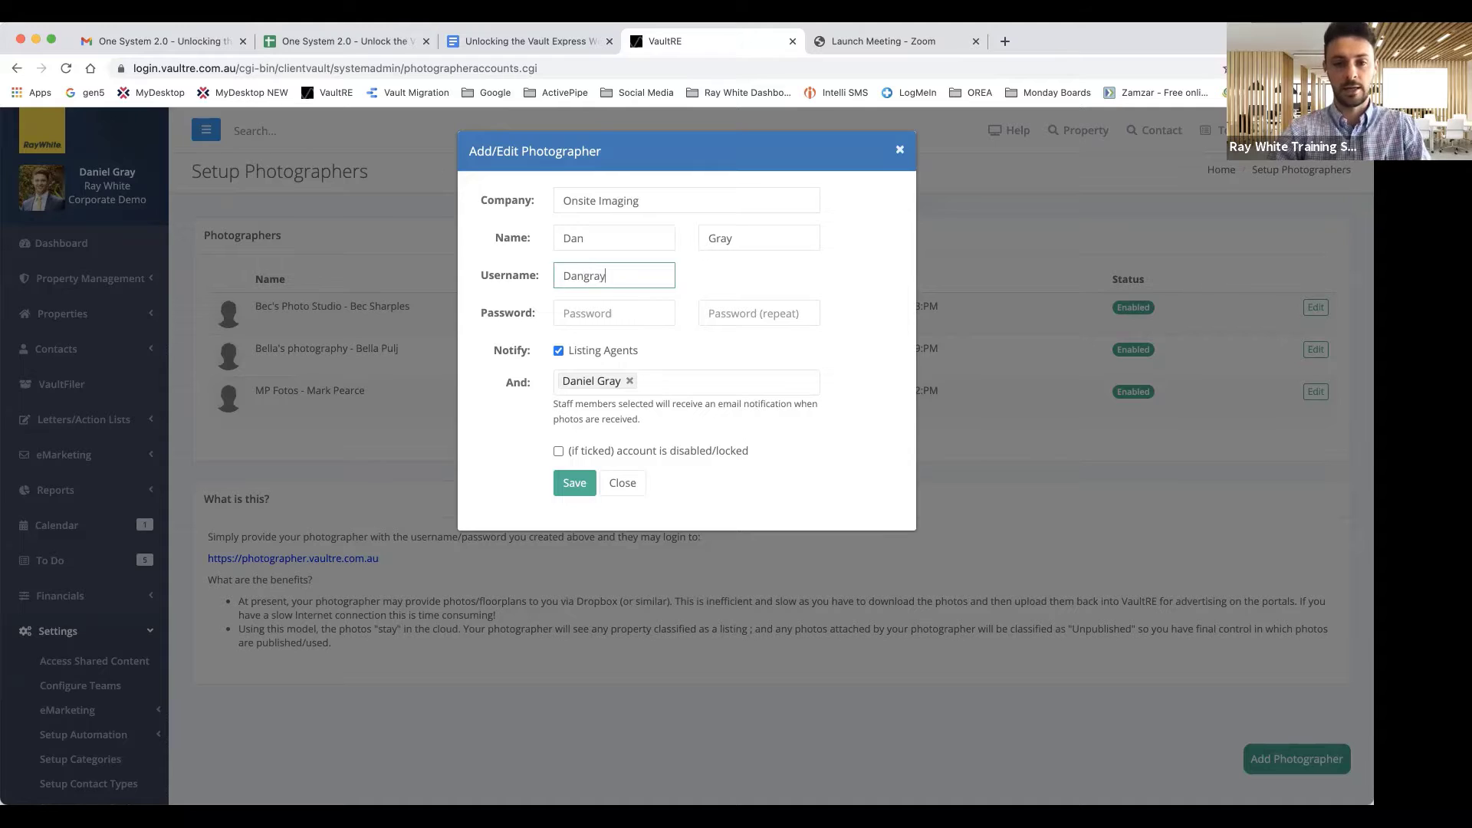
Enter the account password twice and tick the disabled/locked checkbox
{"action": "key", "text": "Tab"}
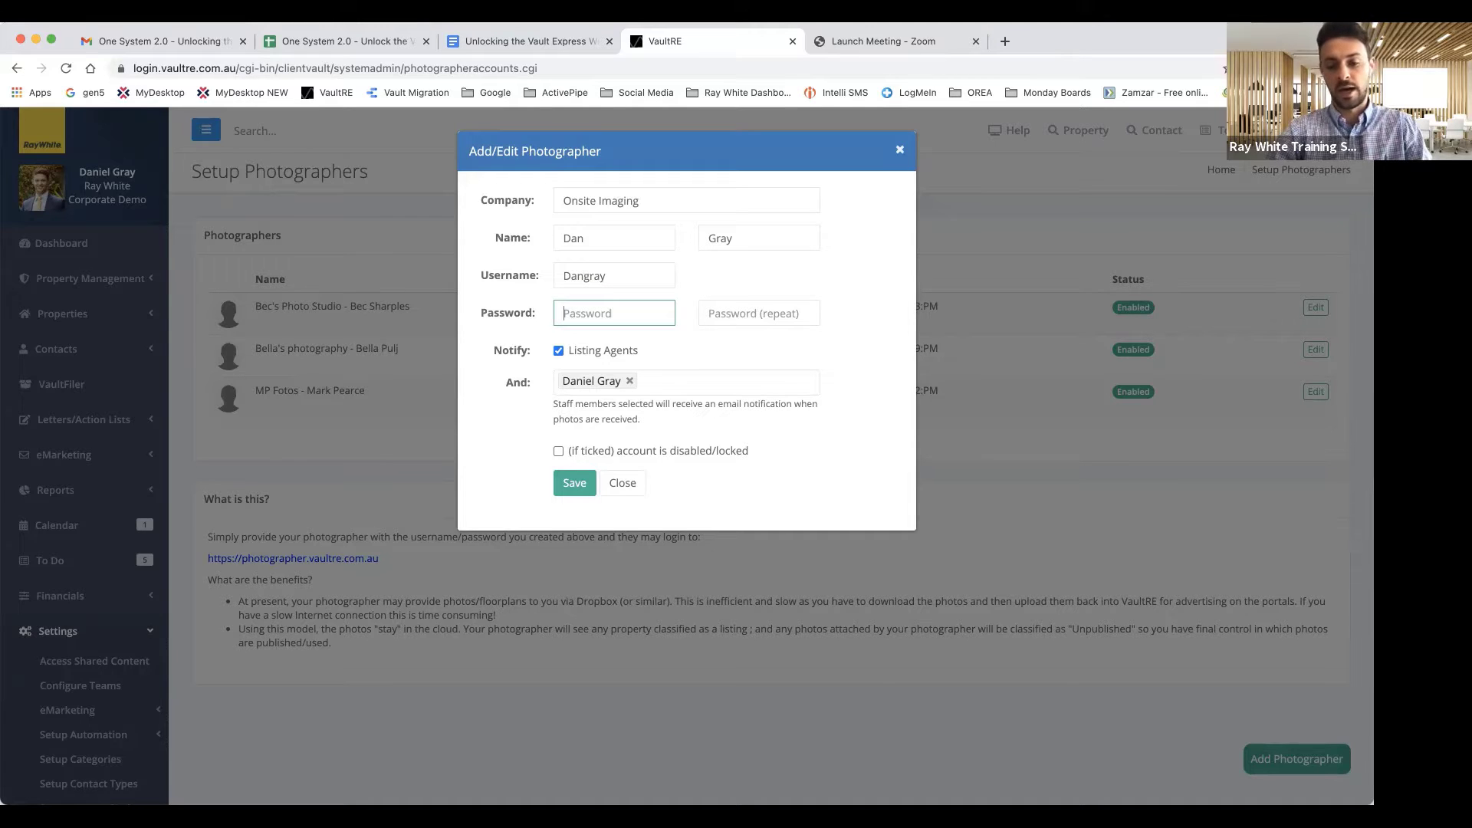
{"action": "type", "text": "••"}
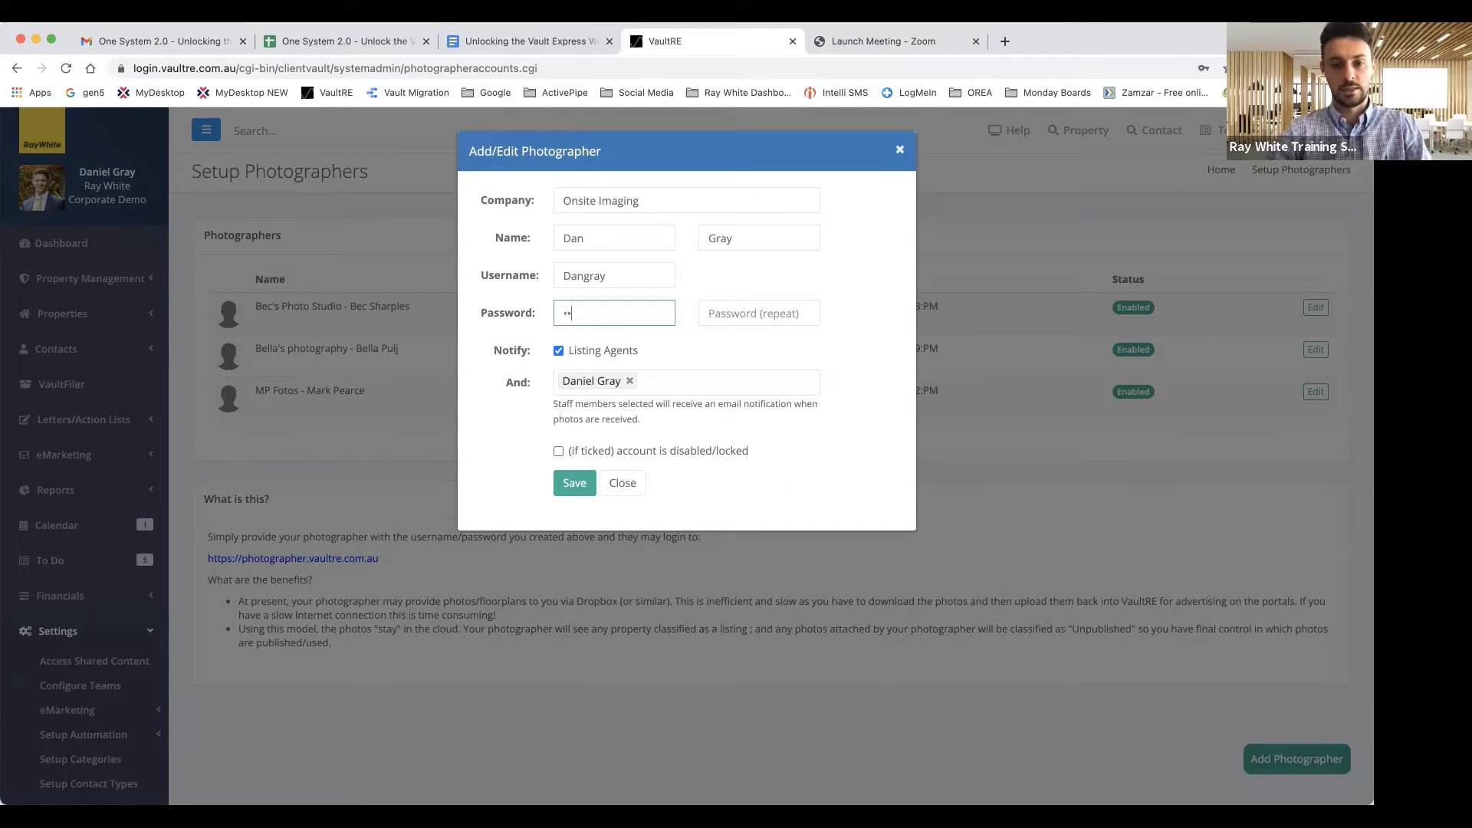
{"action": "type", "text": "••••••"}
{"action": "key", "text": "Tab"}
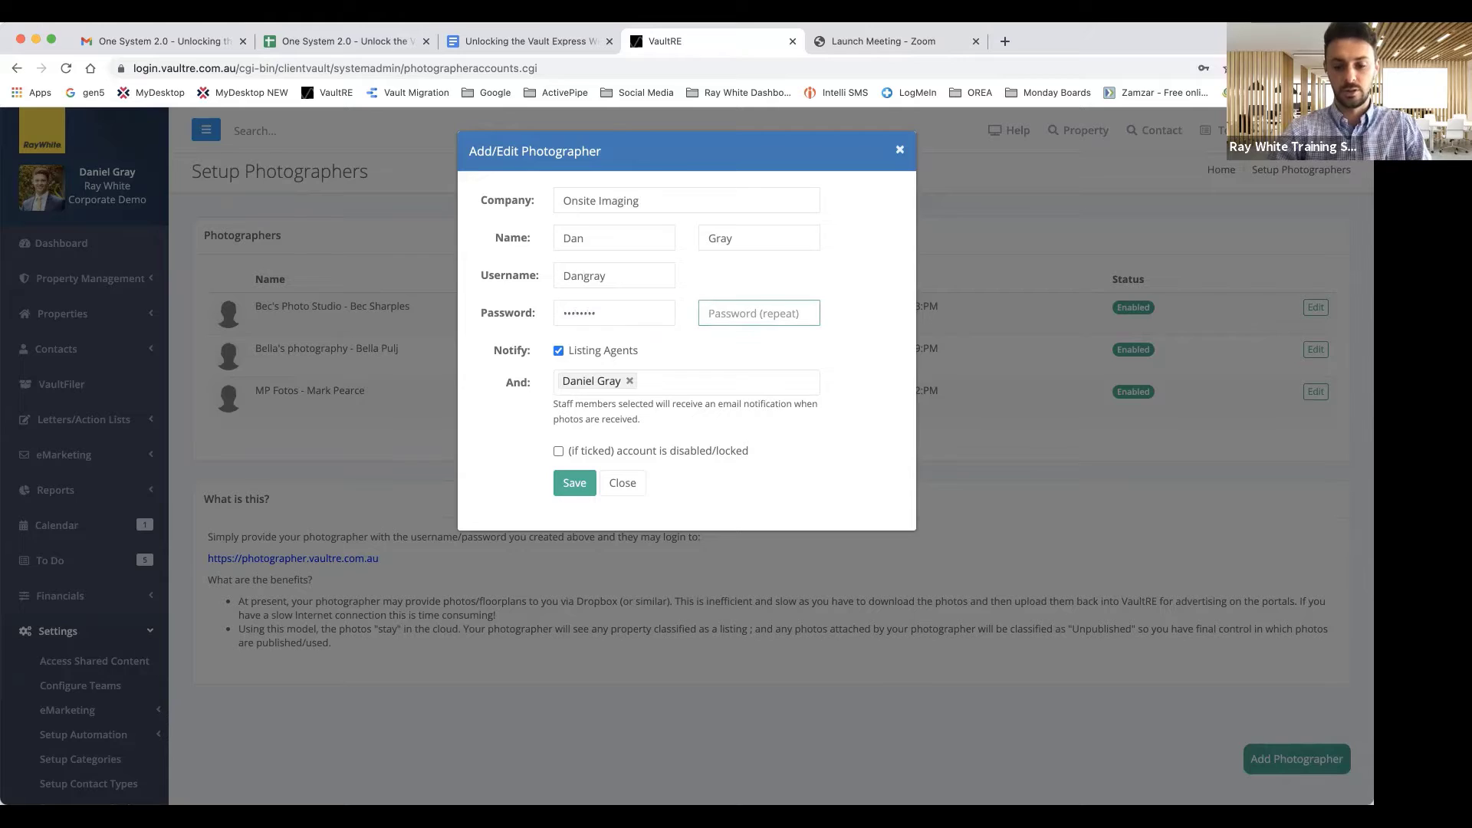
{"action": "type", "text": "•••••••"}
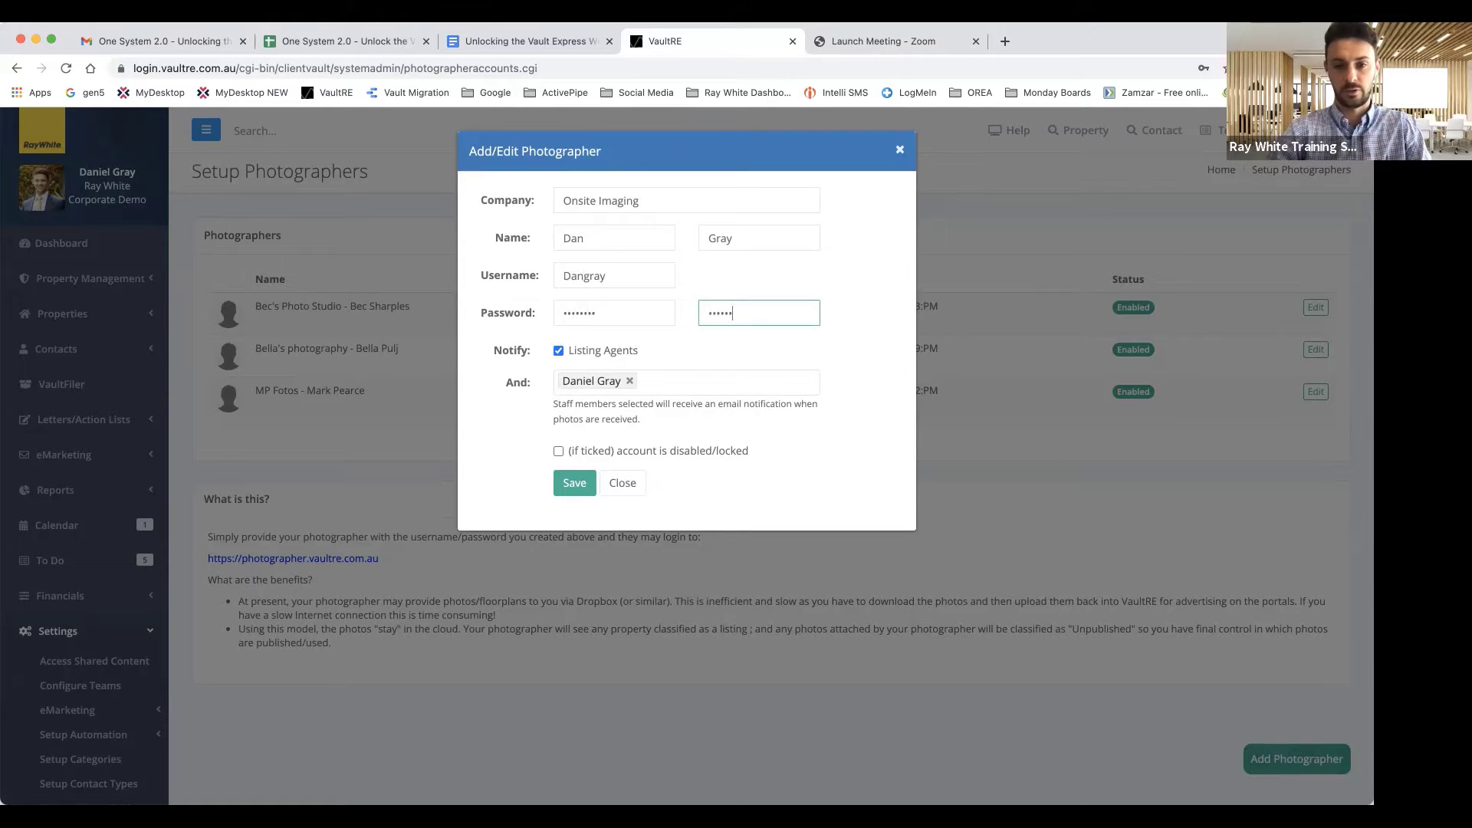
{"action": "key", "text": "BackSpace"}
{"action": "key", "text": "BackSpace"}
{"action": "type", "text": "•"}
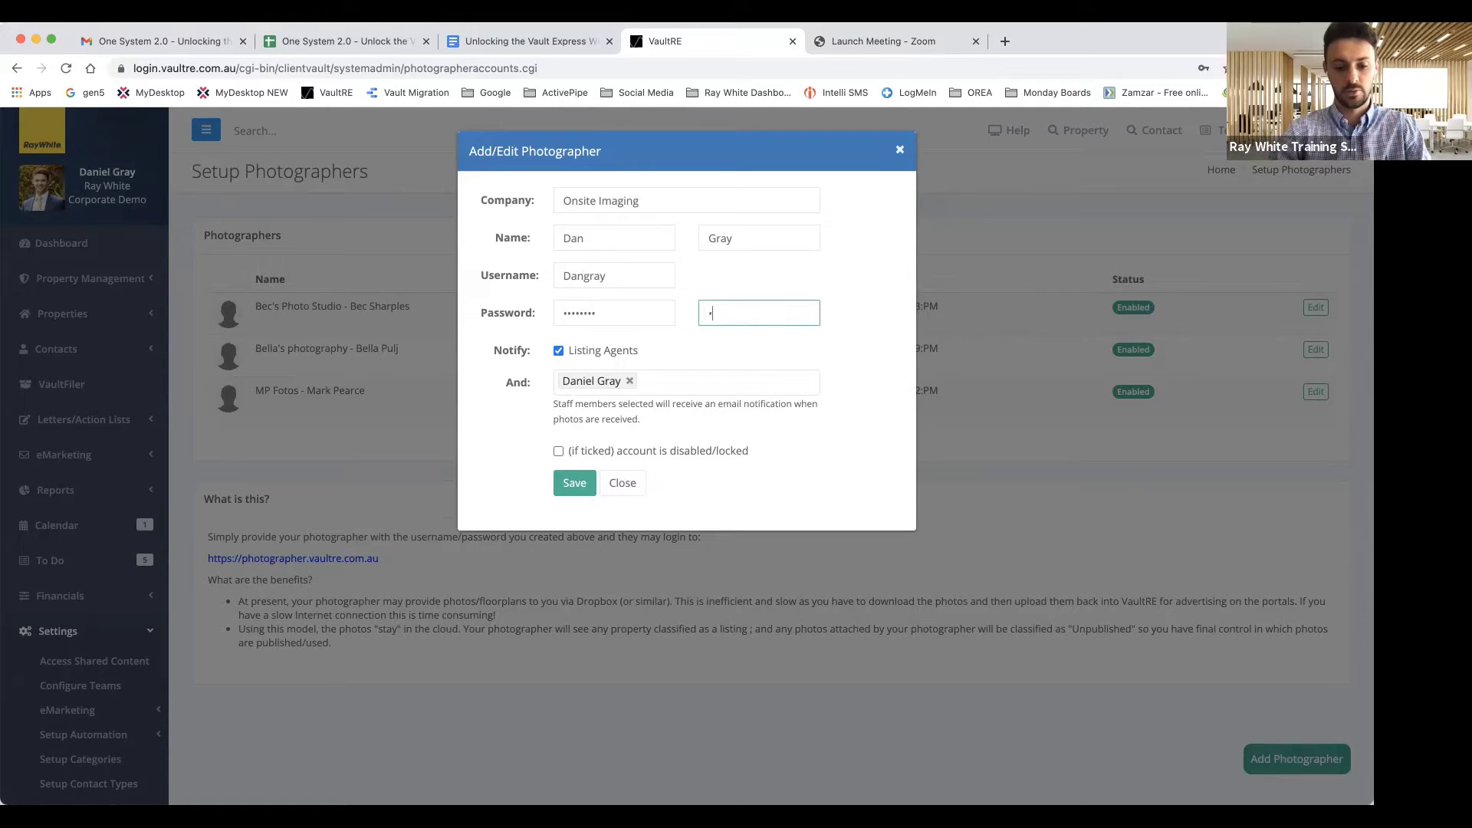
{"action": "type", "text": "•••••••"}
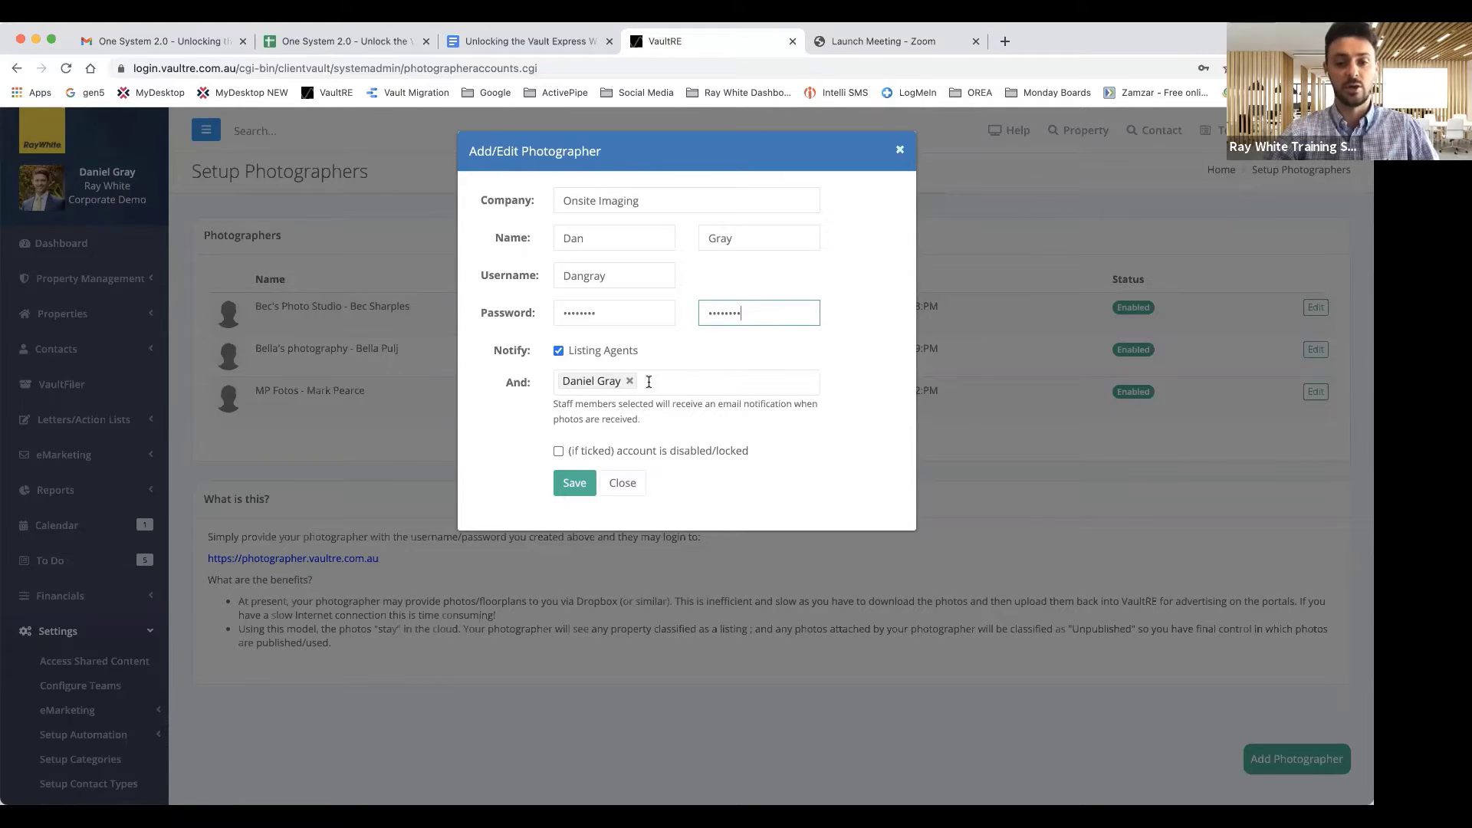
{"action": "left_click", "coordinate": [559, 452]}
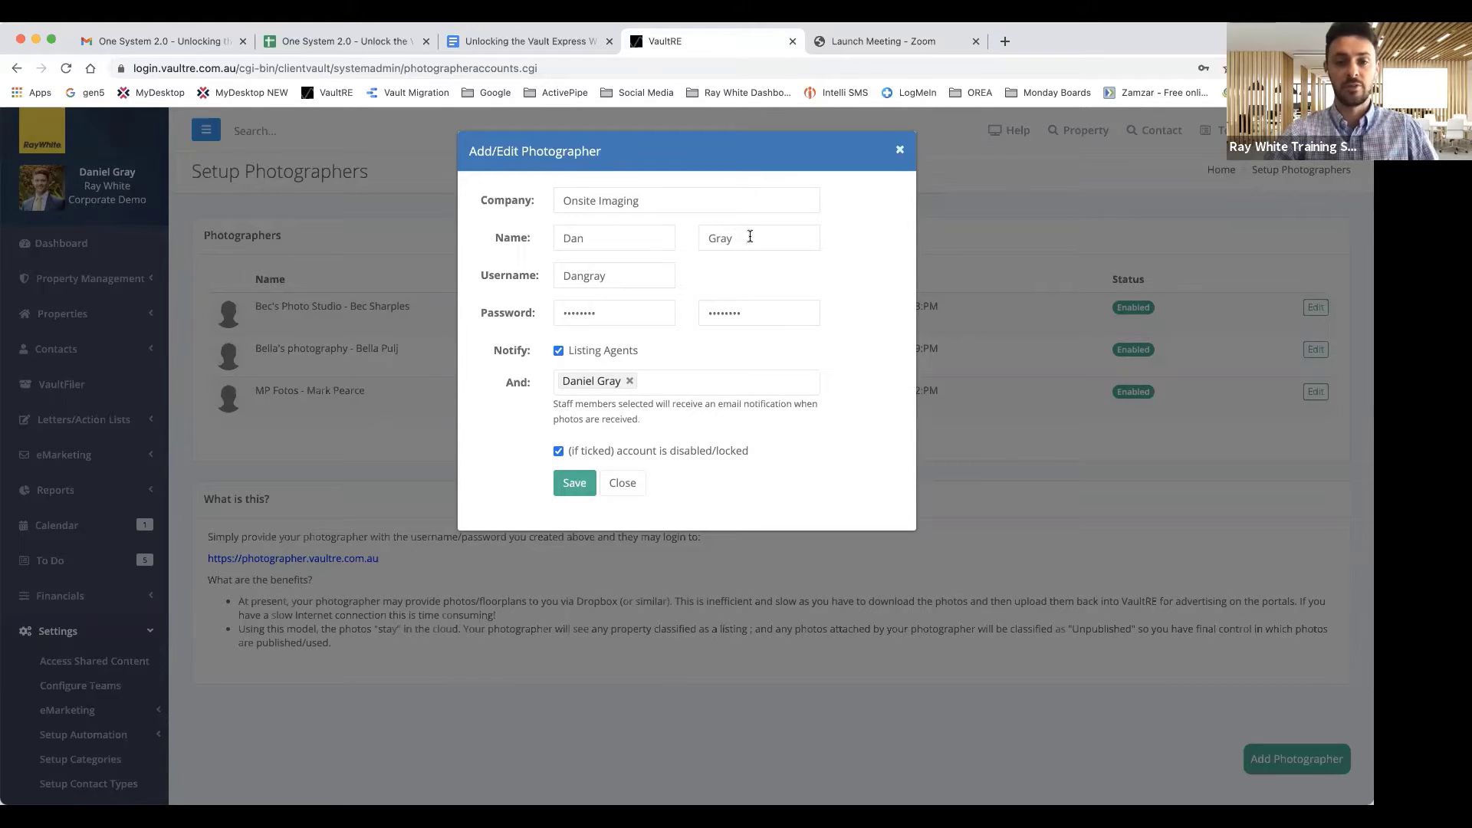
Save the Onsite Imaging account, then edit it to untick disabled/locked so it shows Enabled
{"action": "left_click", "coordinate": [573, 483]}
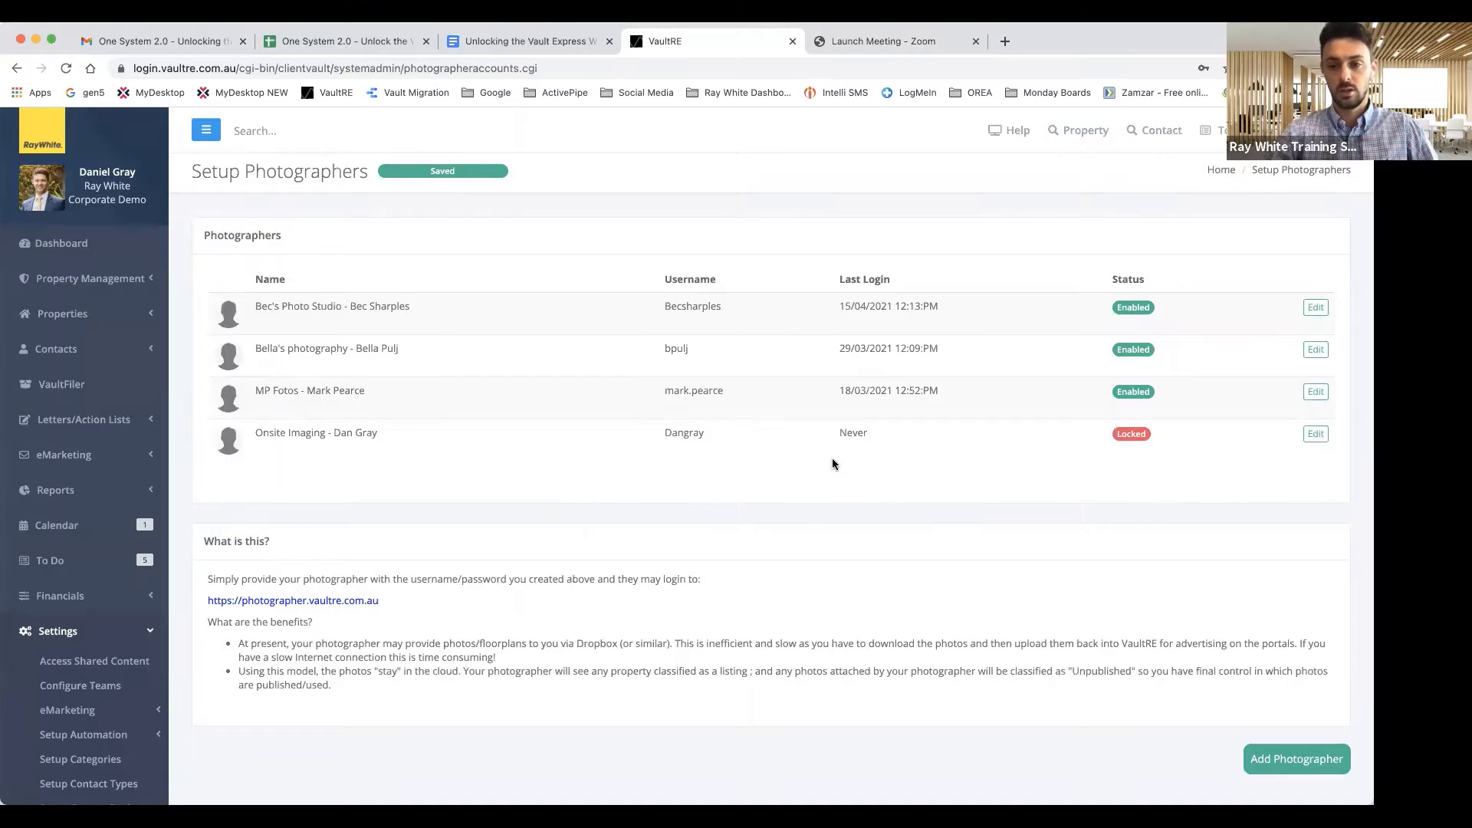
{"action": "left_click", "coordinate": [1316, 434]}
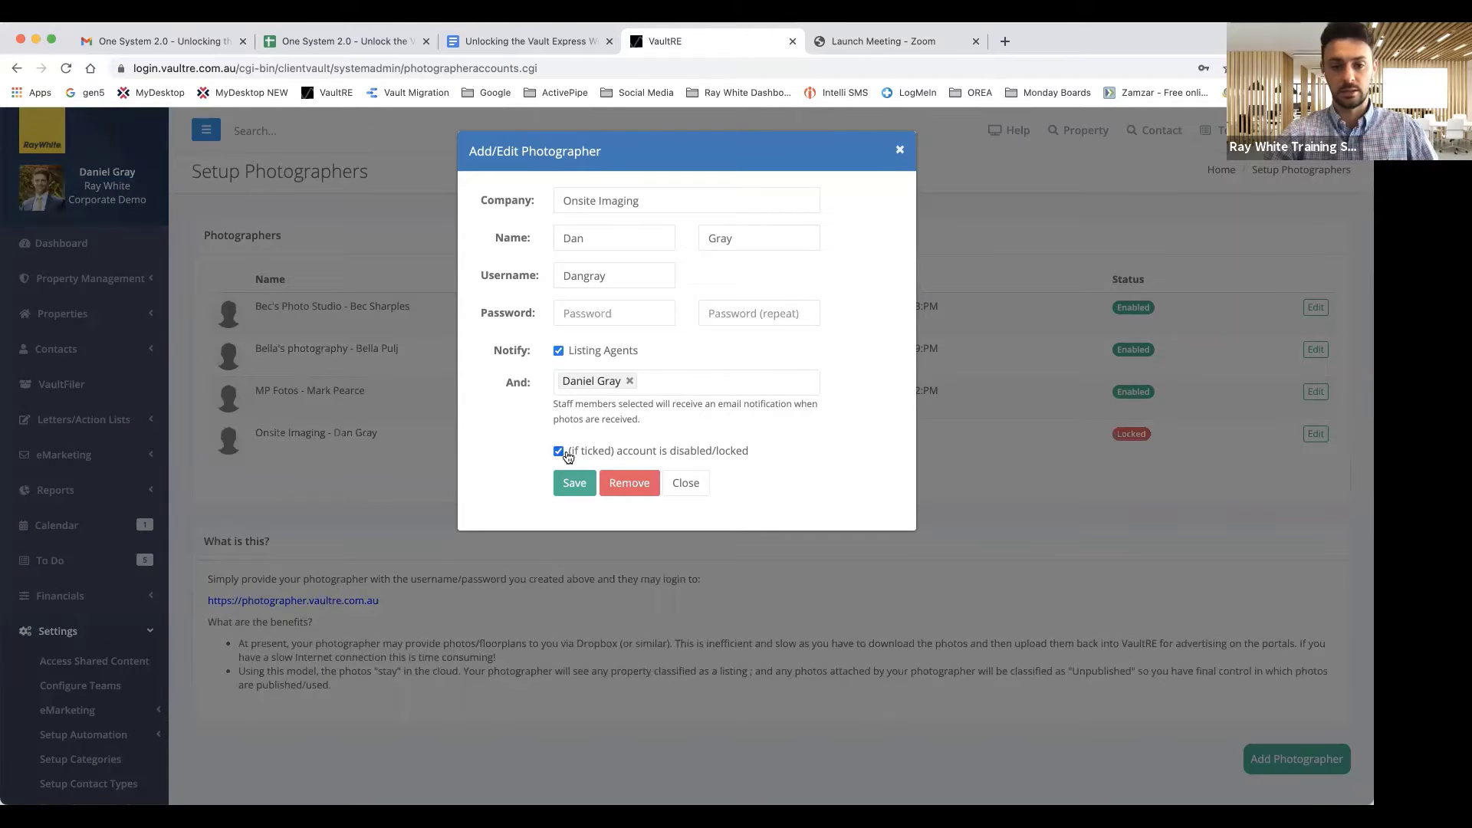
{"action": "left_click", "coordinate": [558, 451]}
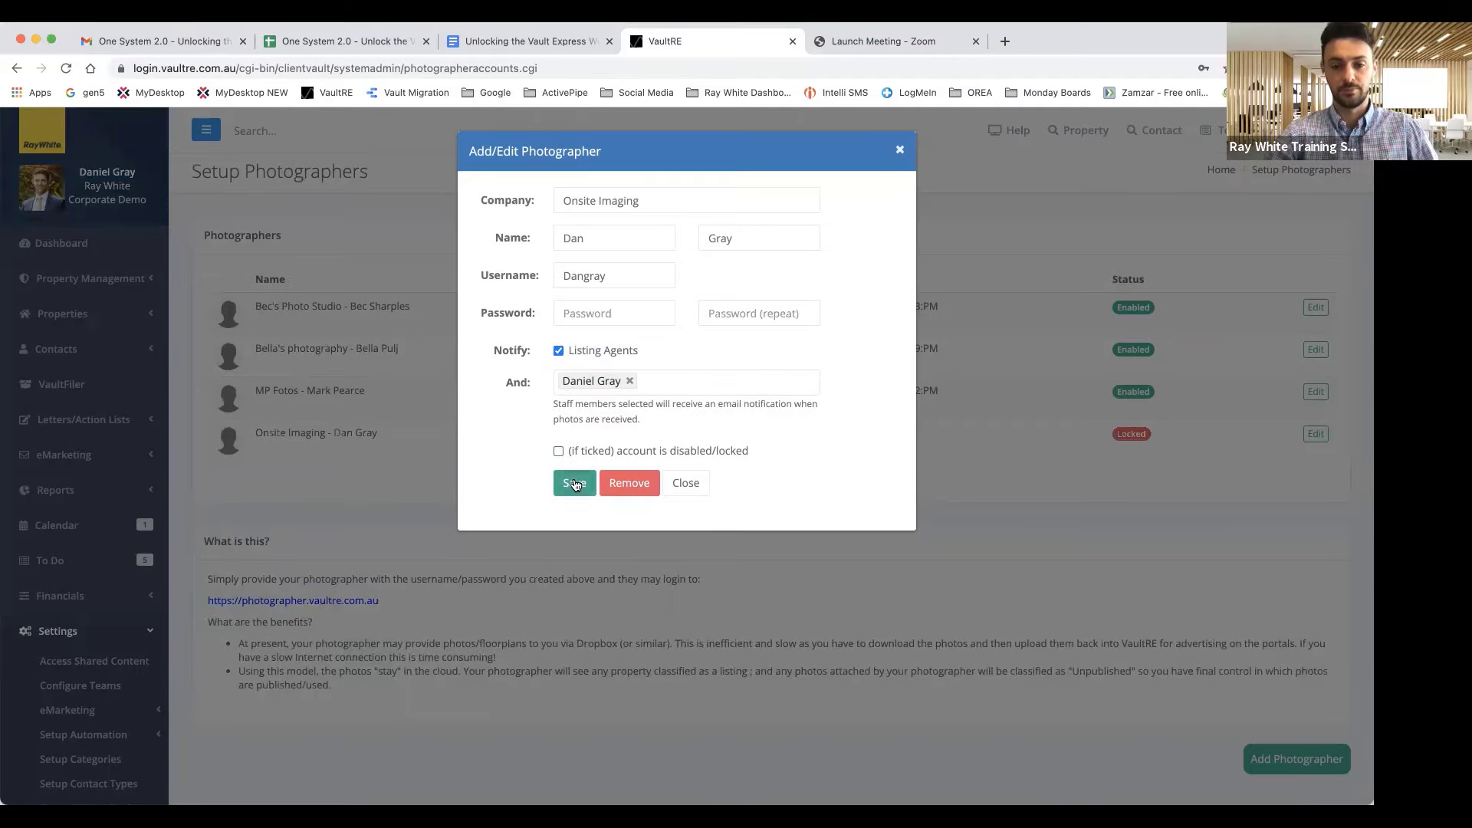
{"action": "left_click", "coordinate": [574, 483]}
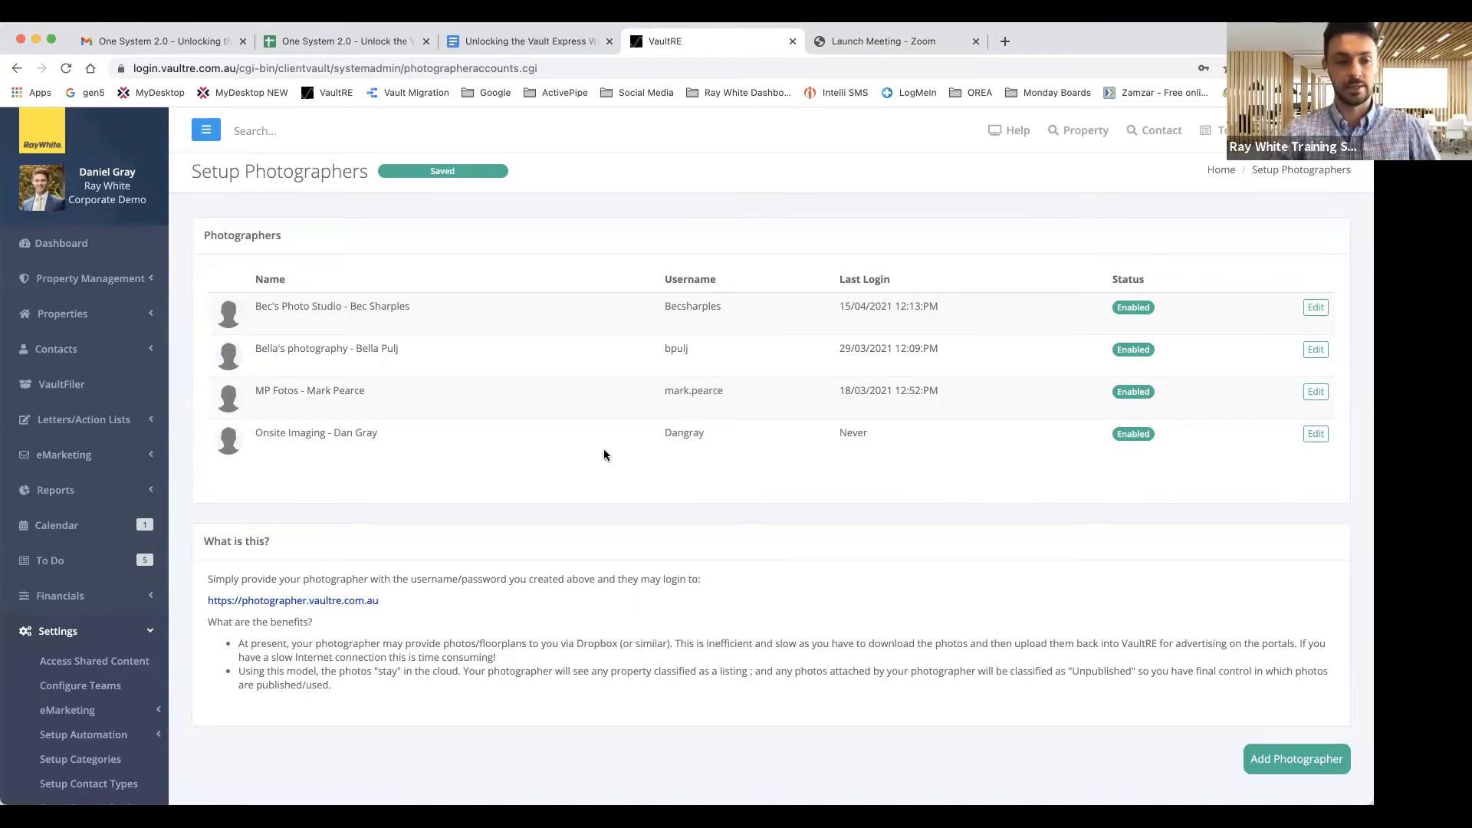
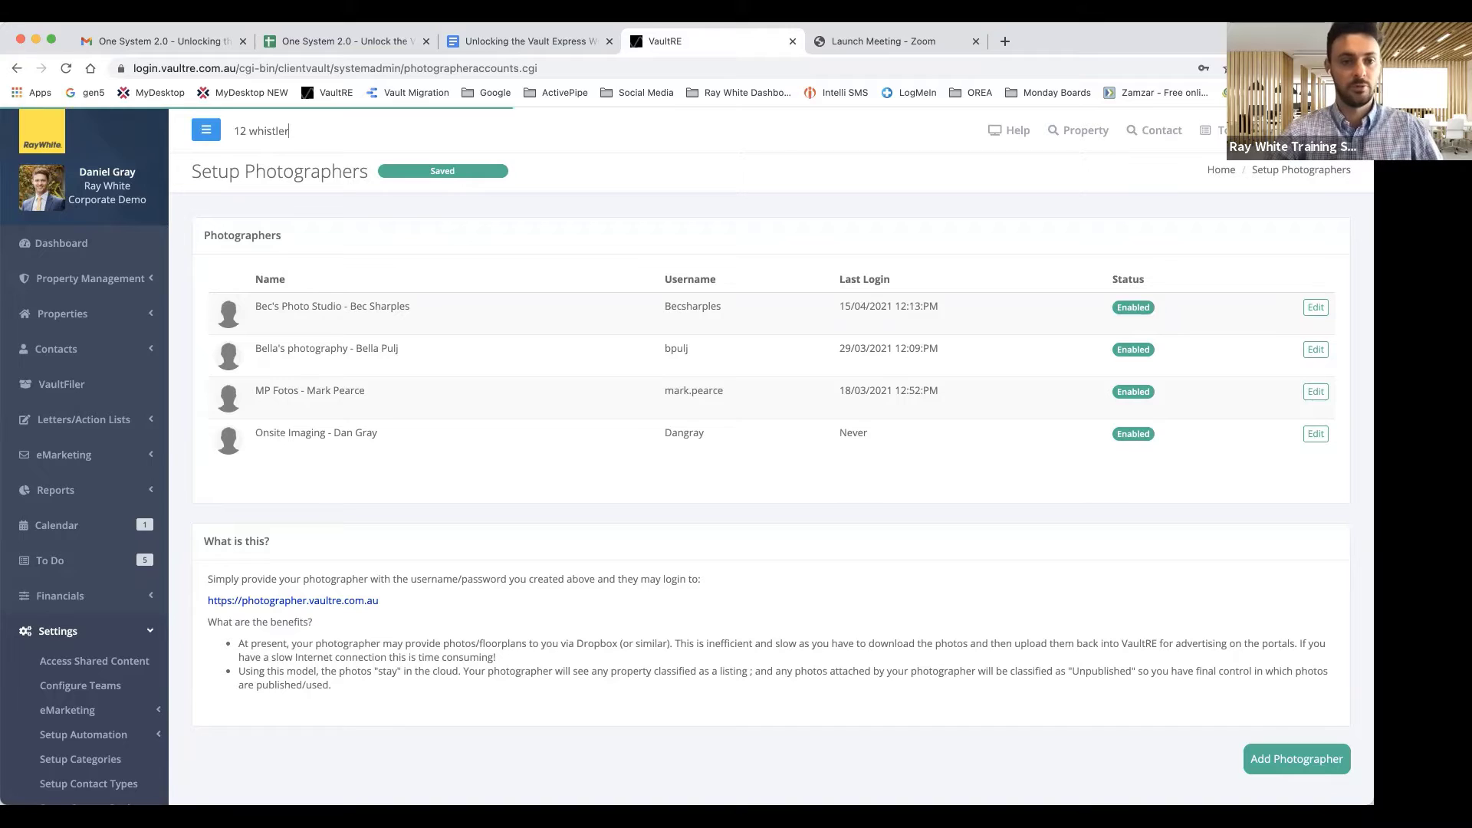
{"action": "left_click", "coordinate": [278, 163]}
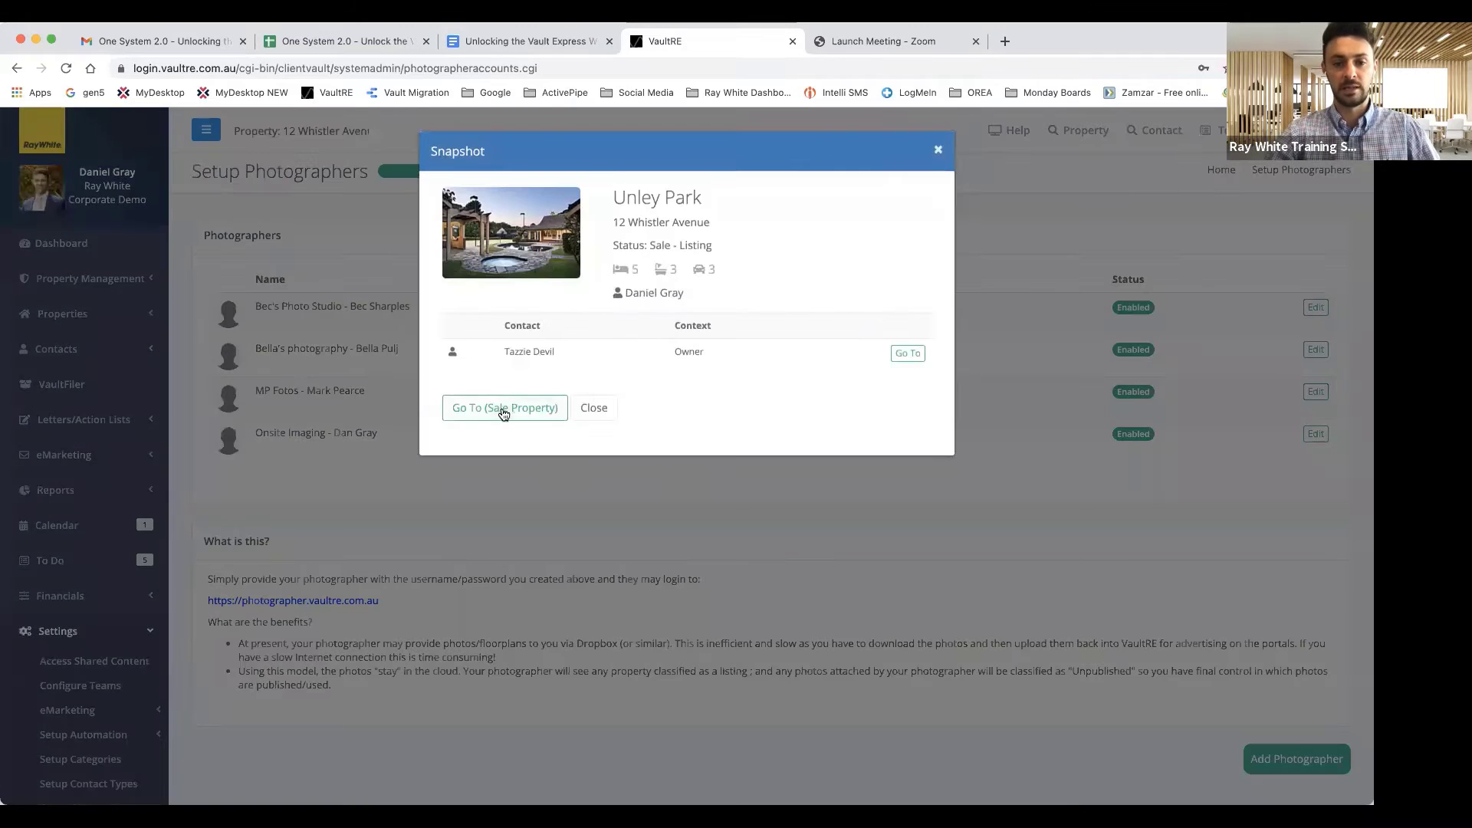
{"action": "left_click", "coordinate": [504, 411]}
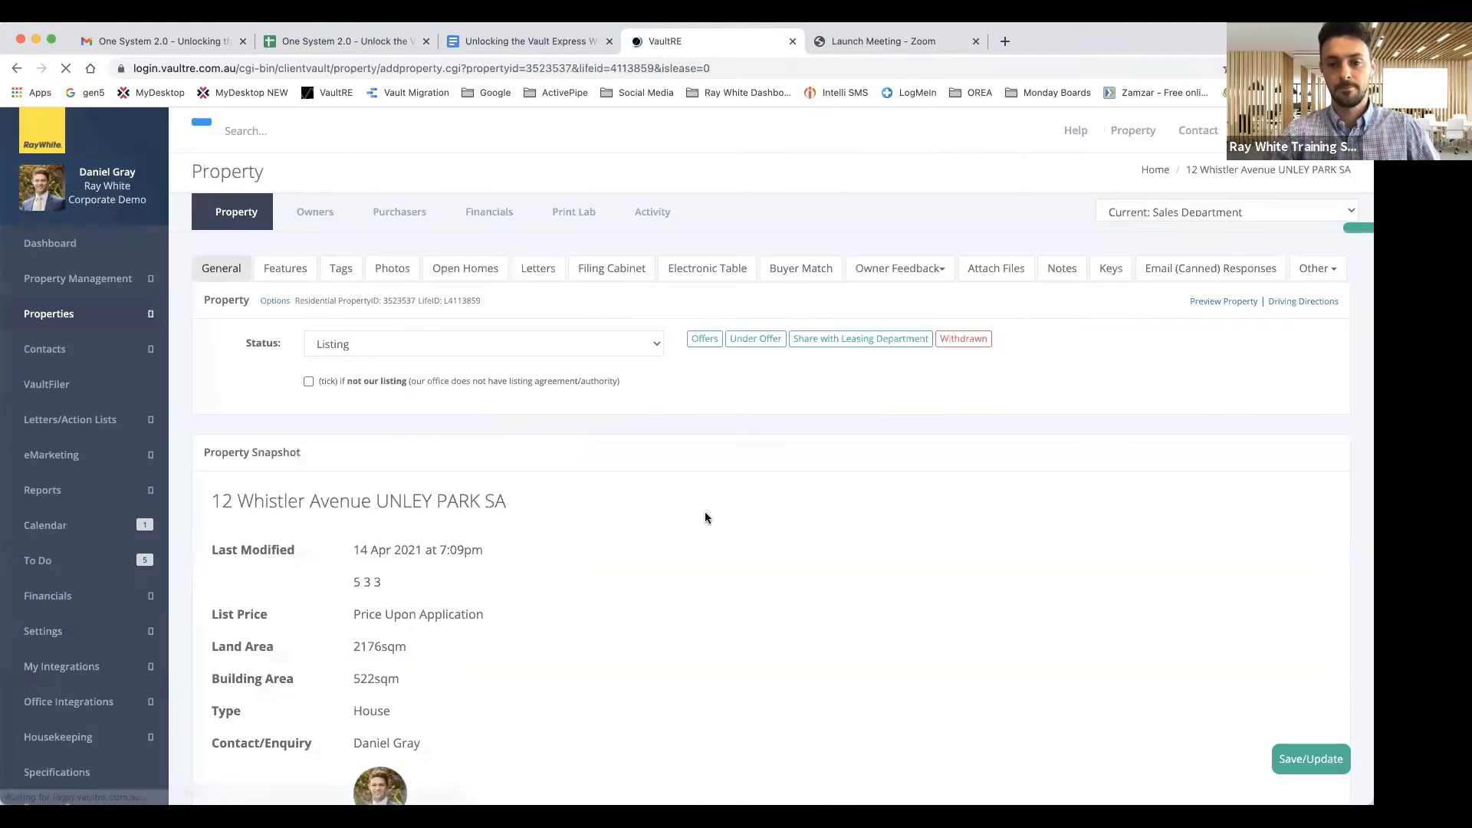
{"action": "scroll", "coordinate": [706, 517], "scroll_direction": "down", "scroll_amount": 2}
{"action": "scroll", "coordinate": [706, 517], "scroll_direction": "up", "scroll_amount": 1}
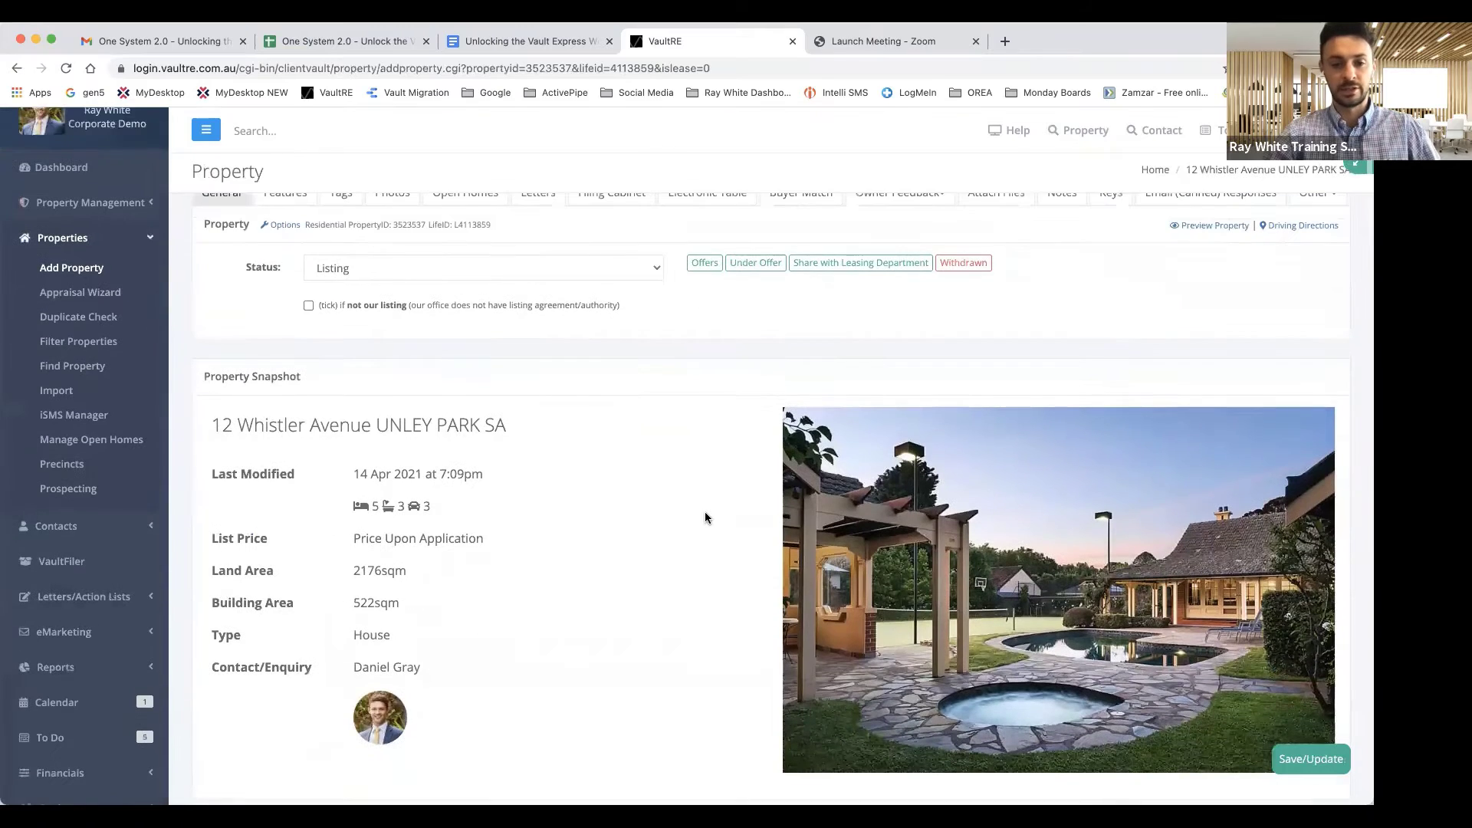
{"action": "scroll", "coordinate": [705, 518], "scroll_direction": "up", "scroll_amount": 1}
{"action": "scroll", "coordinate": [705, 518], "scroll_direction": "down", "scroll_amount": 2}
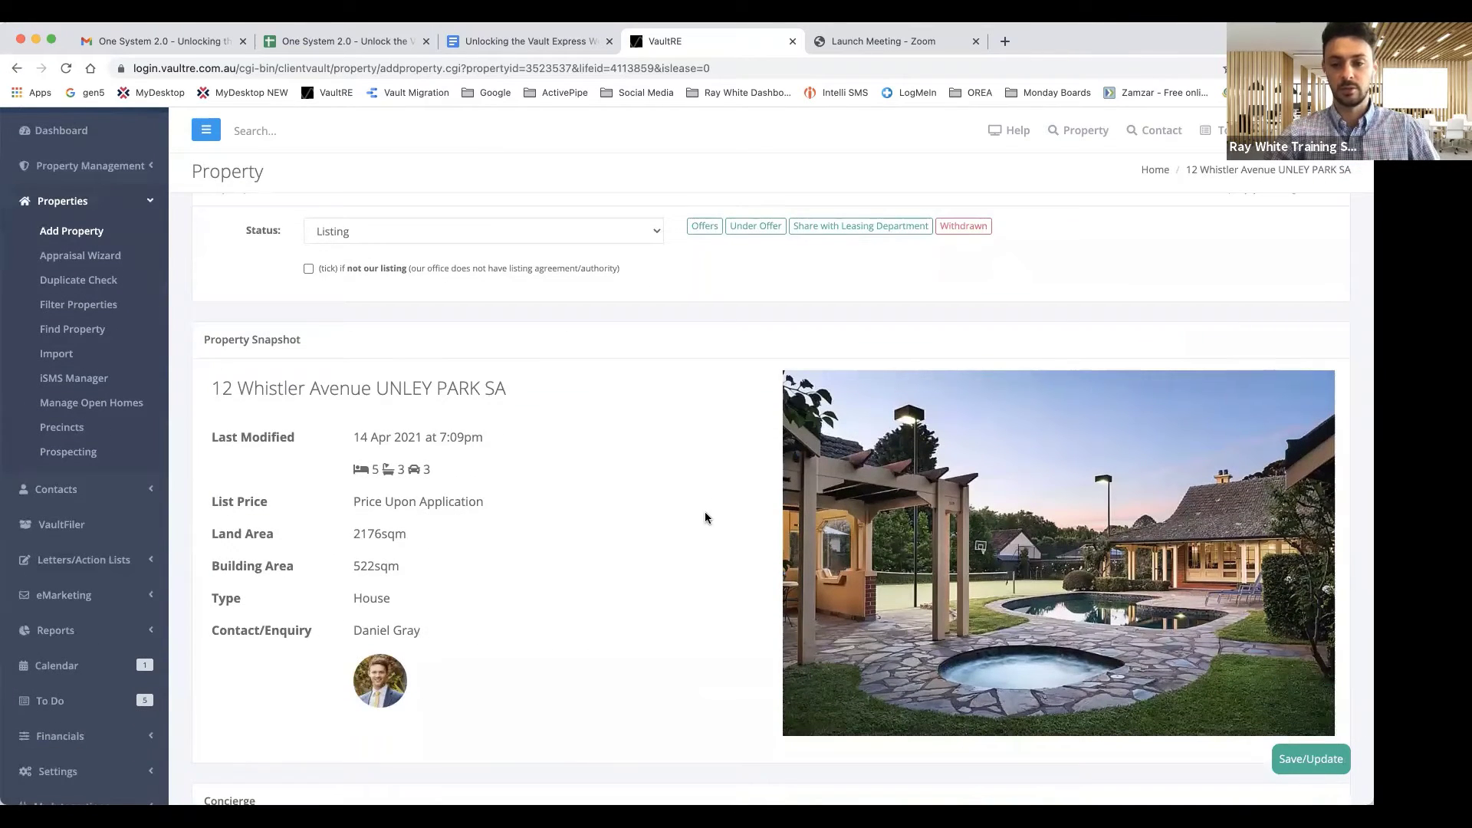
{"action": "scroll", "coordinate": [705, 517], "scroll_direction": "down", "scroll_amount": 1}
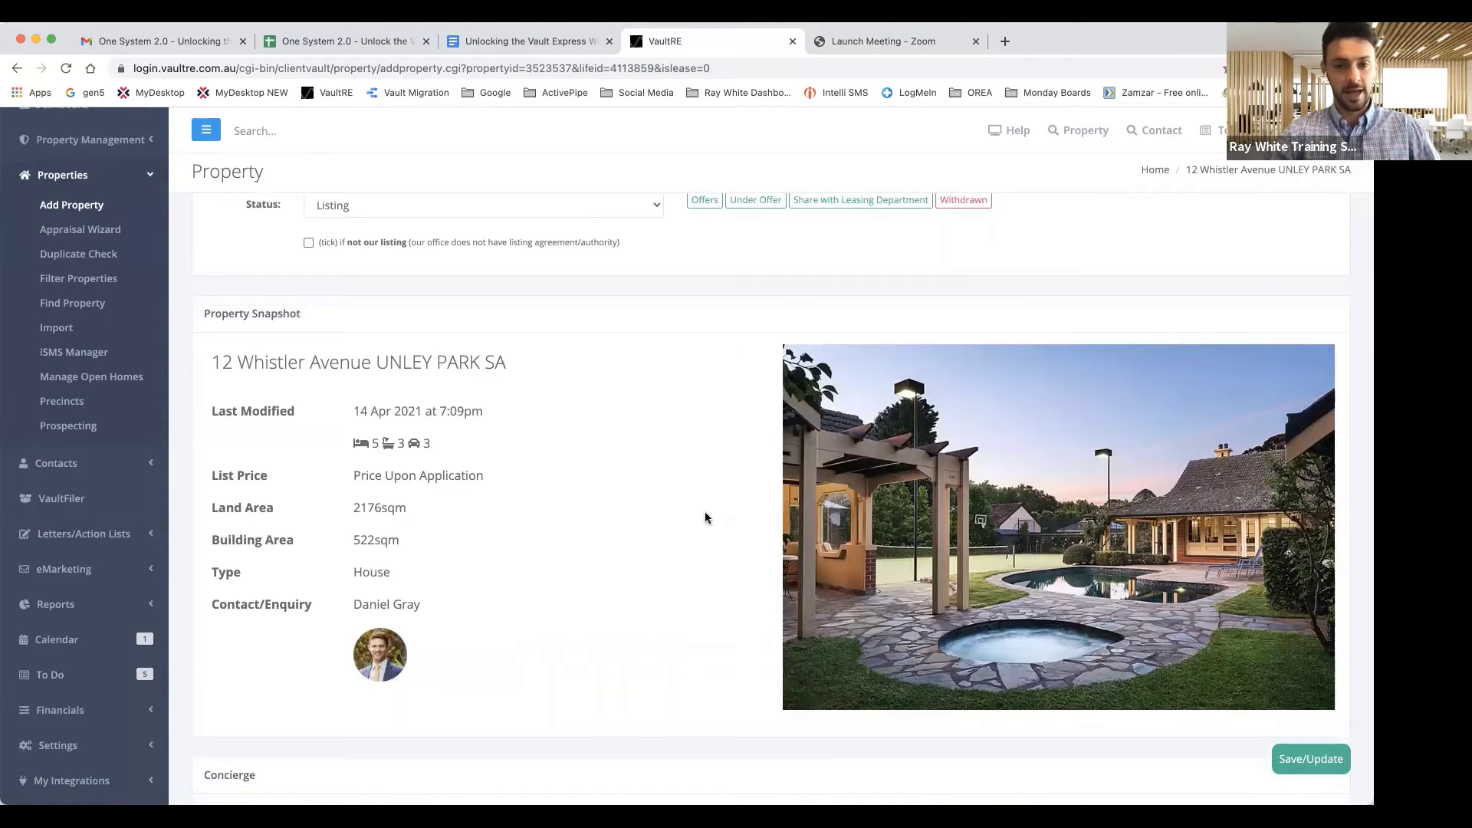
{"action": "scroll", "coordinate": [705, 517], "scroll_direction": "up", "scroll_amount": 3}
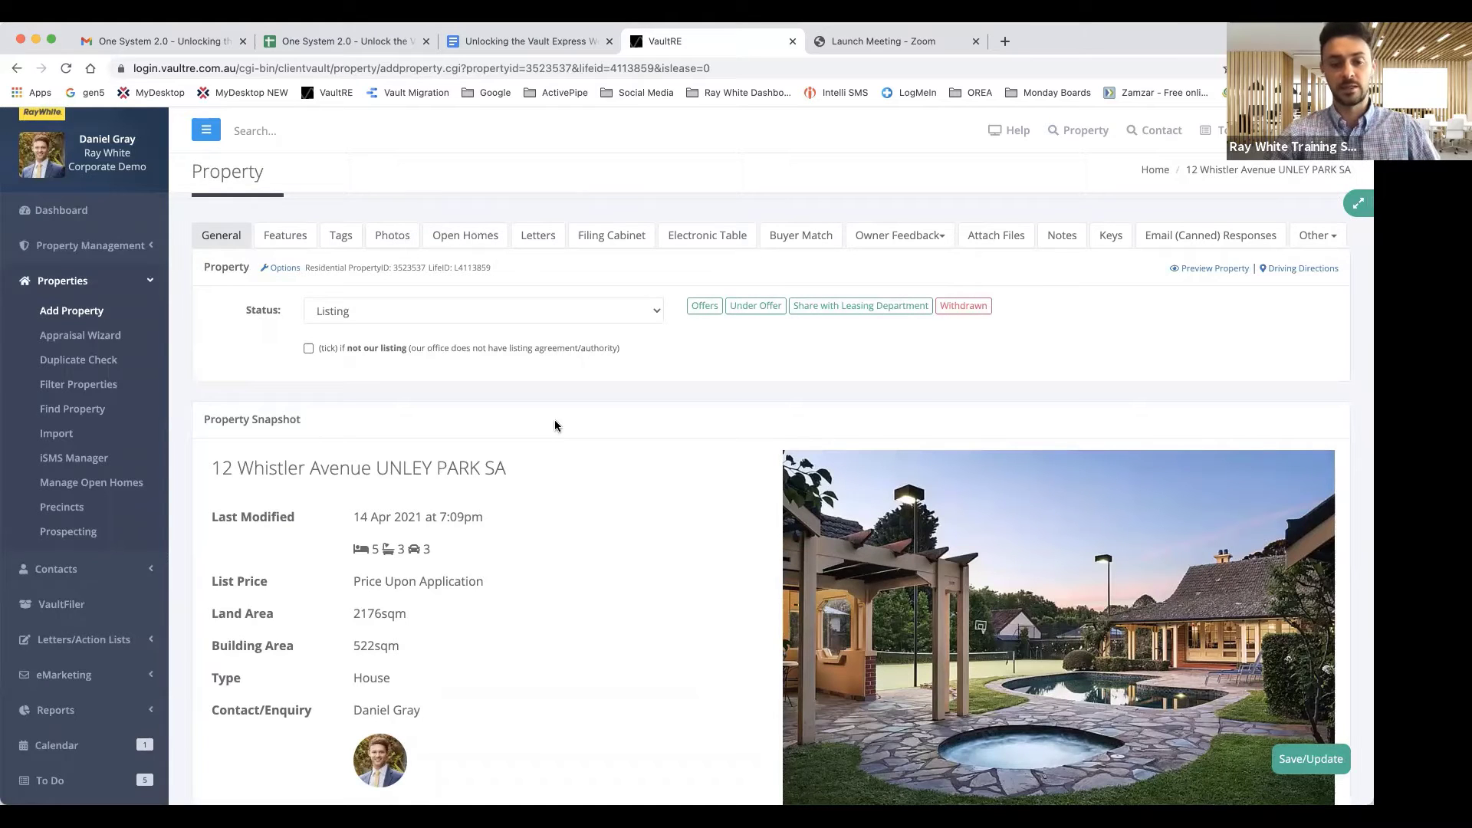
{"action": "scroll", "coordinate": [554, 420], "scroll_direction": "down", "scroll_amount": 10}
{"action": "scroll", "coordinate": [555, 420], "scroll_direction": "up", "scroll_amount": 11}
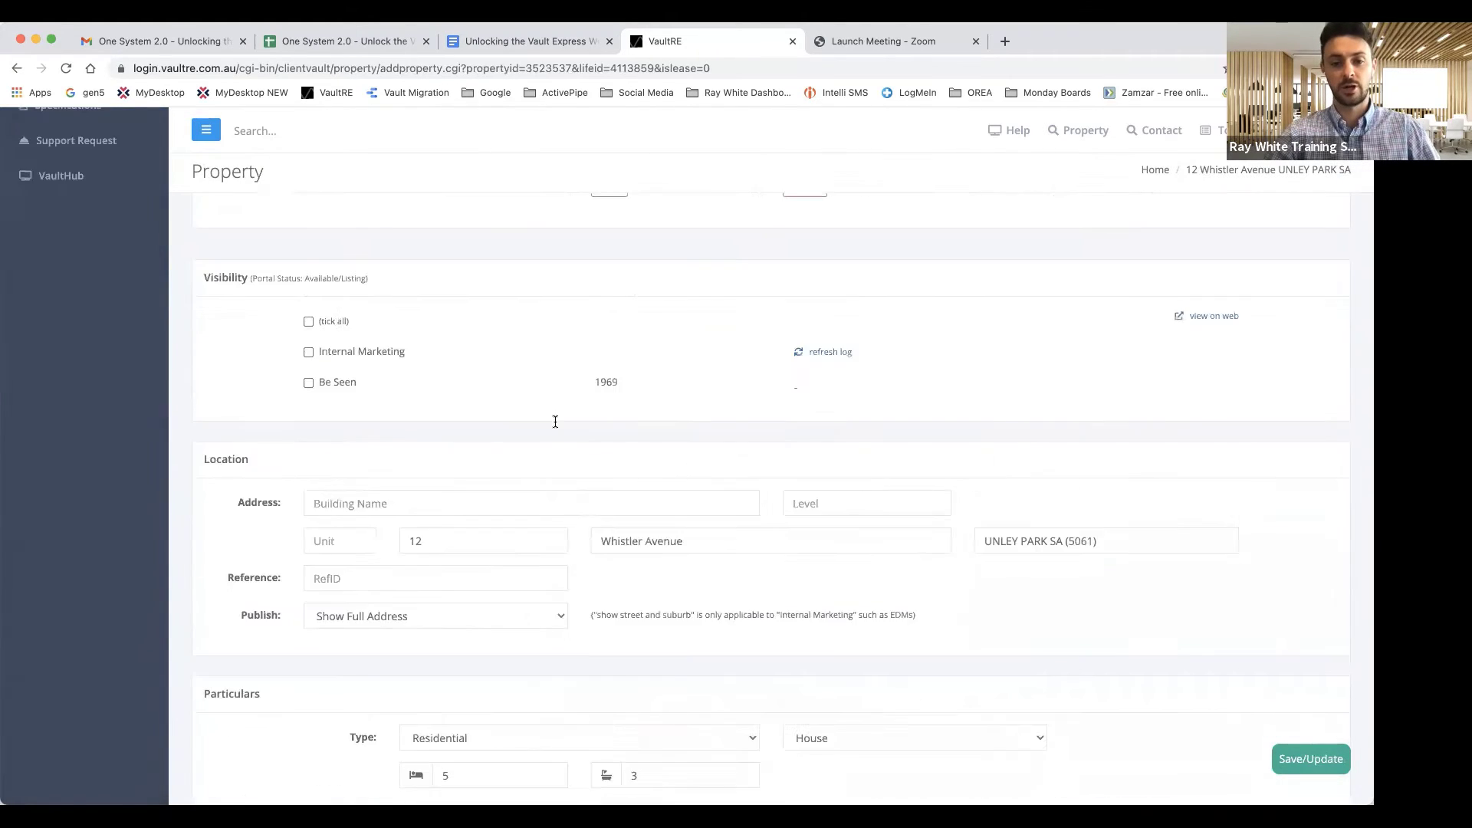
{"action": "scroll", "coordinate": [555, 422], "scroll_direction": "down", "scroll_amount": 1}
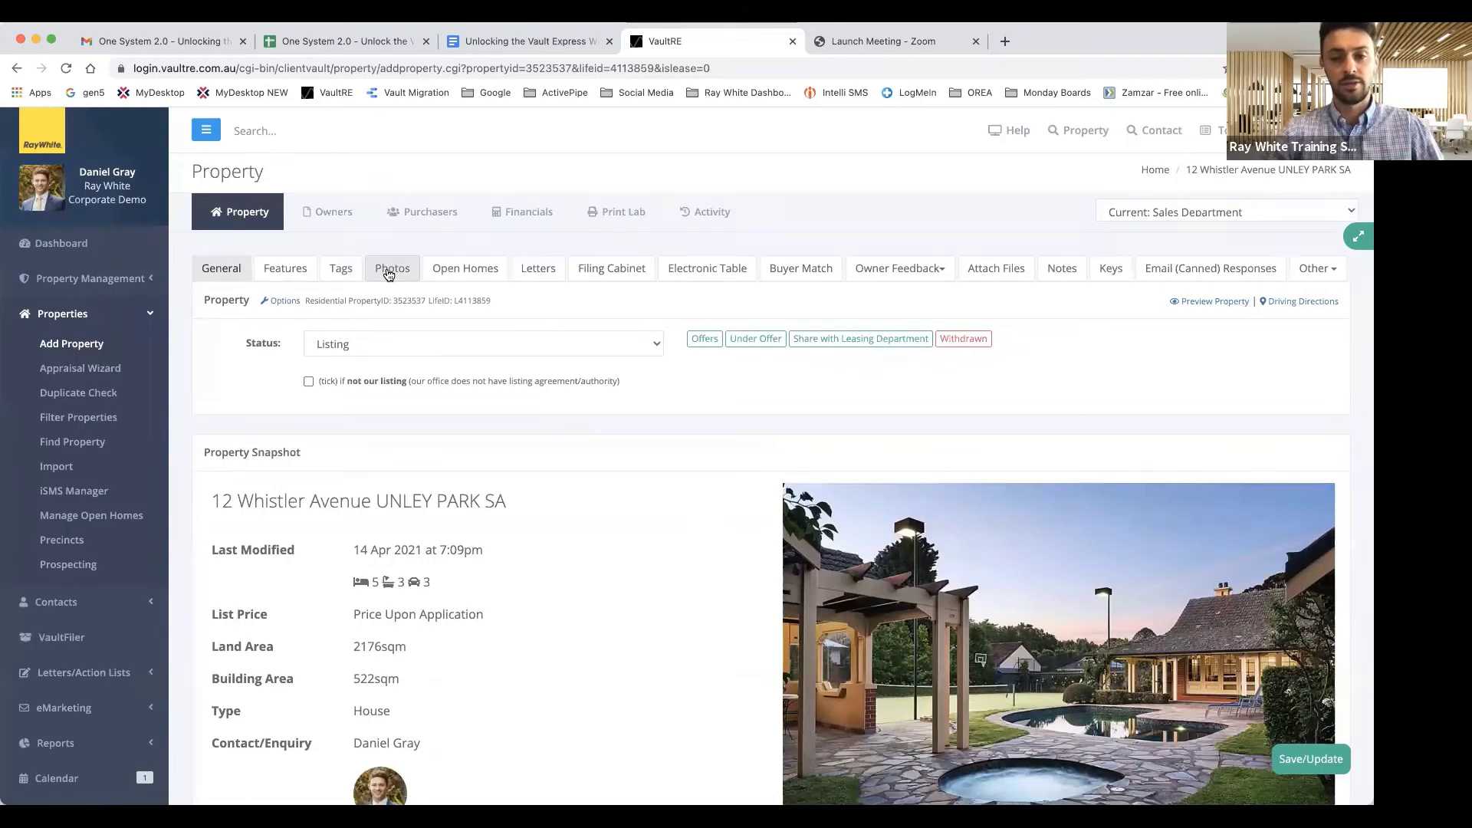
{"action": "left_click", "coordinate": [389, 270]}
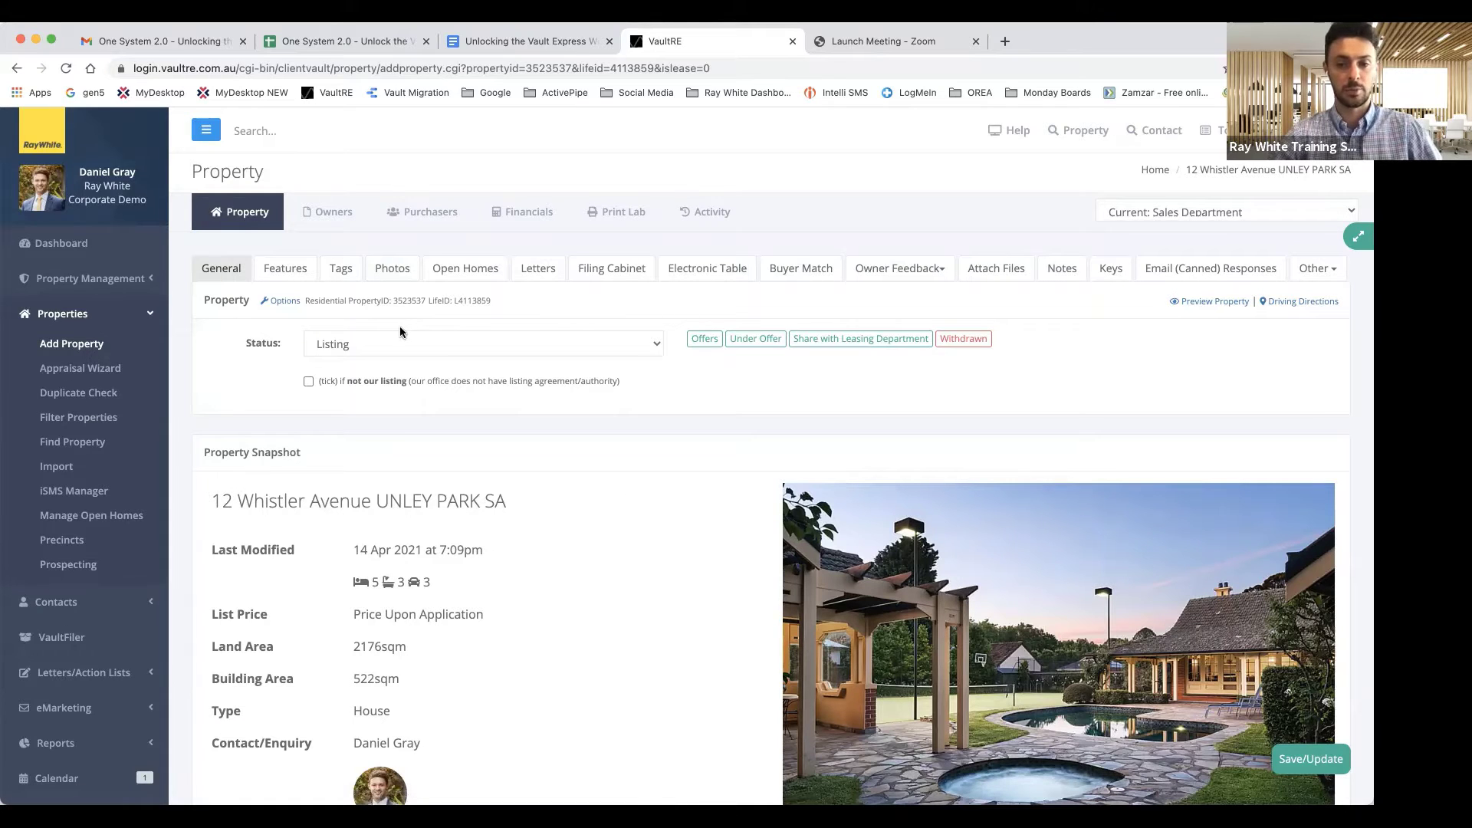
{"action": "left_click", "coordinate": [392, 268]}
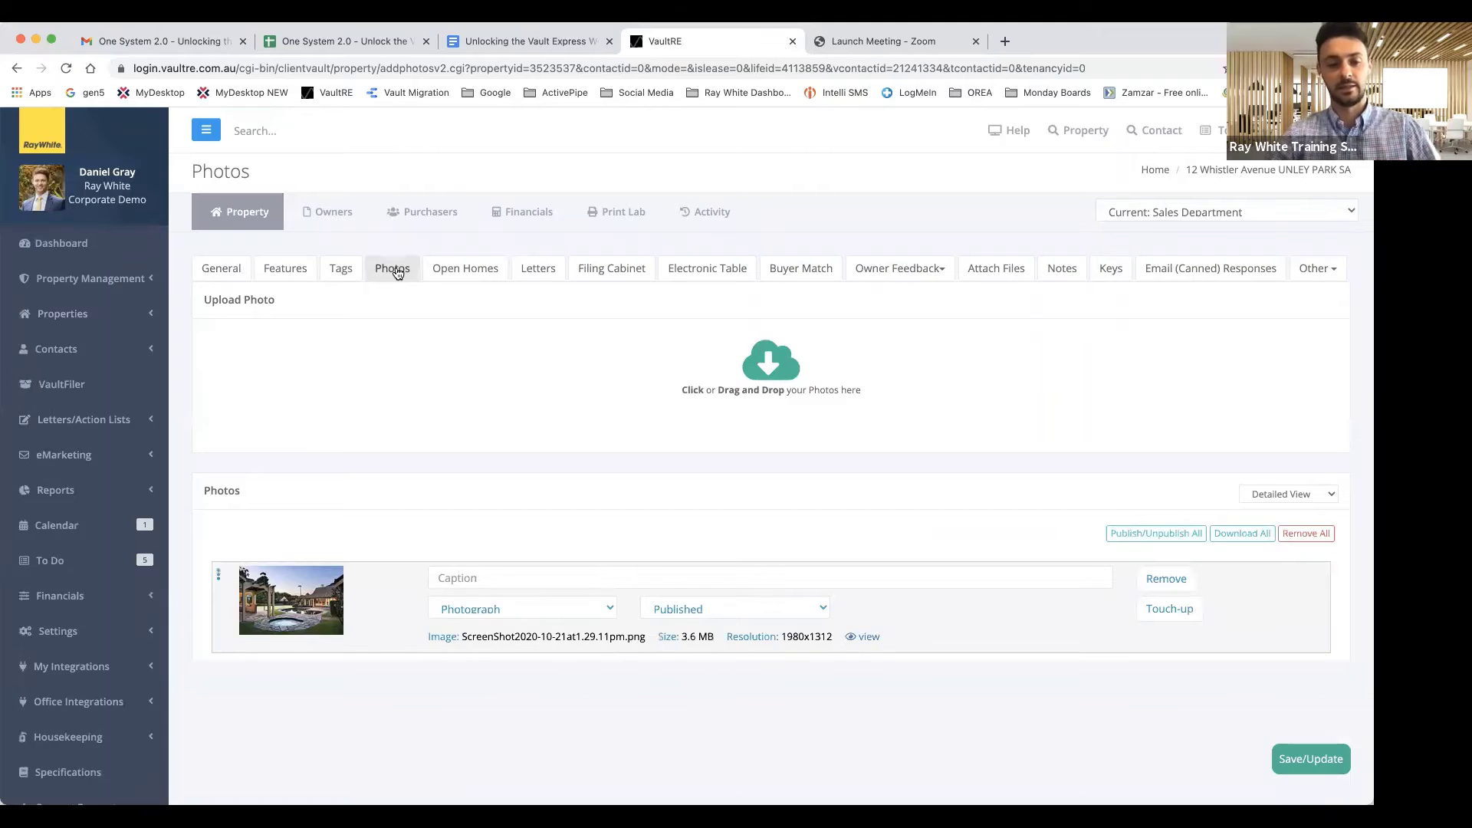
{"action": "scroll", "coordinate": [475, 411], "scroll_direction": "down", "scroll_amount": 1}
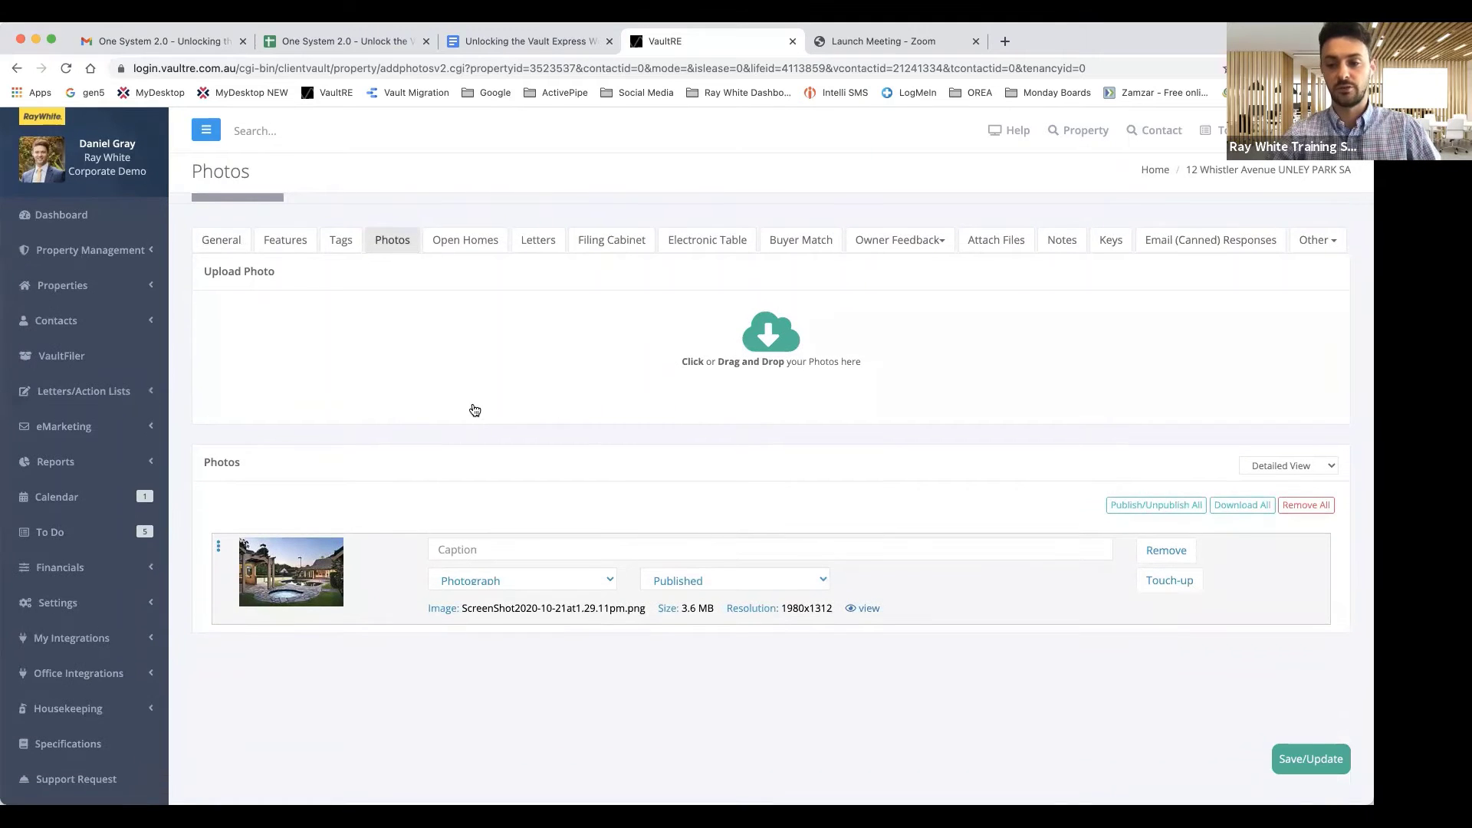
{"action": "scroll", "coordinate": [475, 410], "scroll_direction": "down", "scroll_amount": 1}
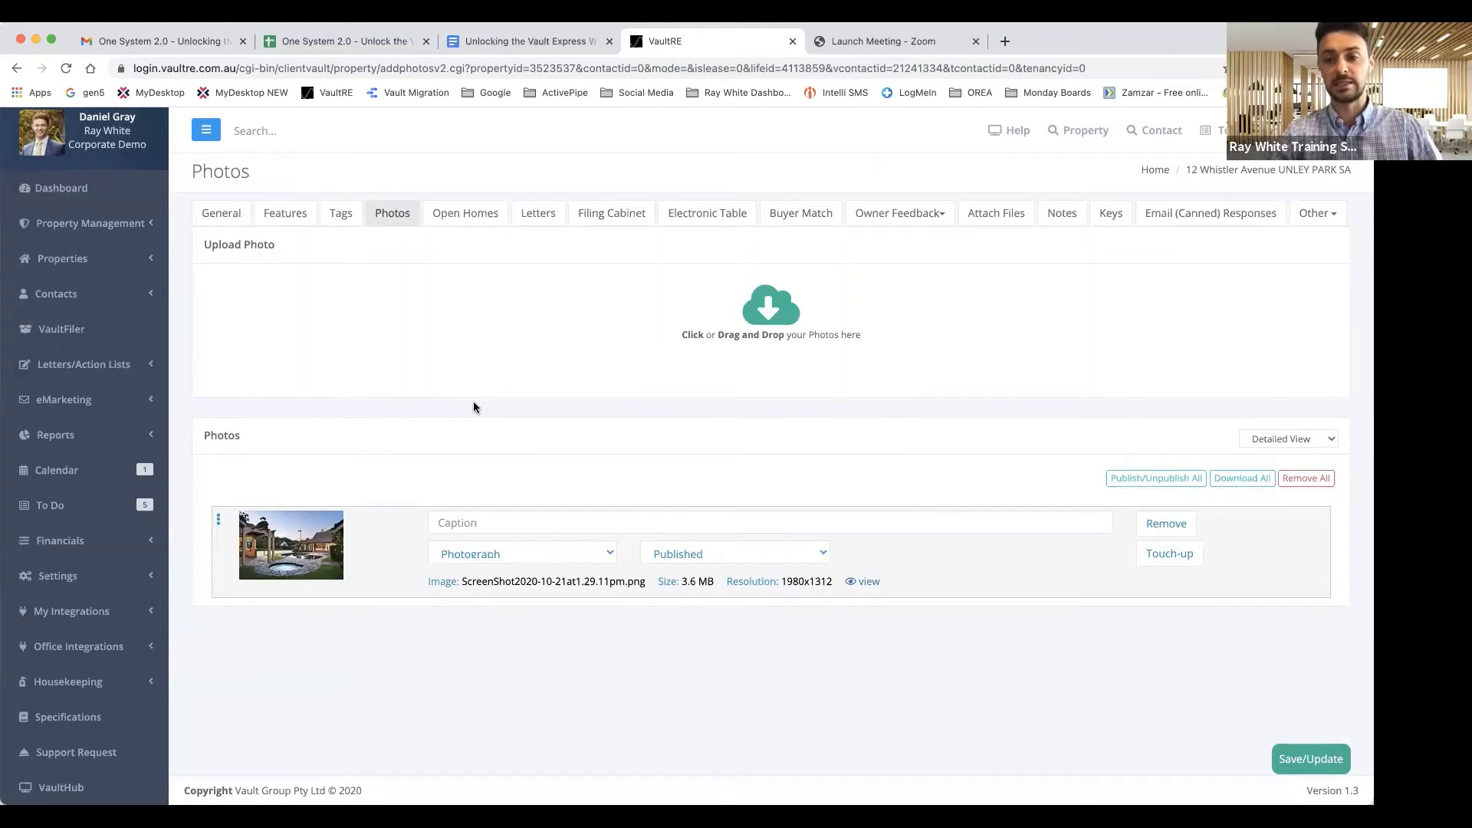
{"action": "scroll", "coordinate": [509, 553], "scroll_direction": "down", "scroll_amount": 1}
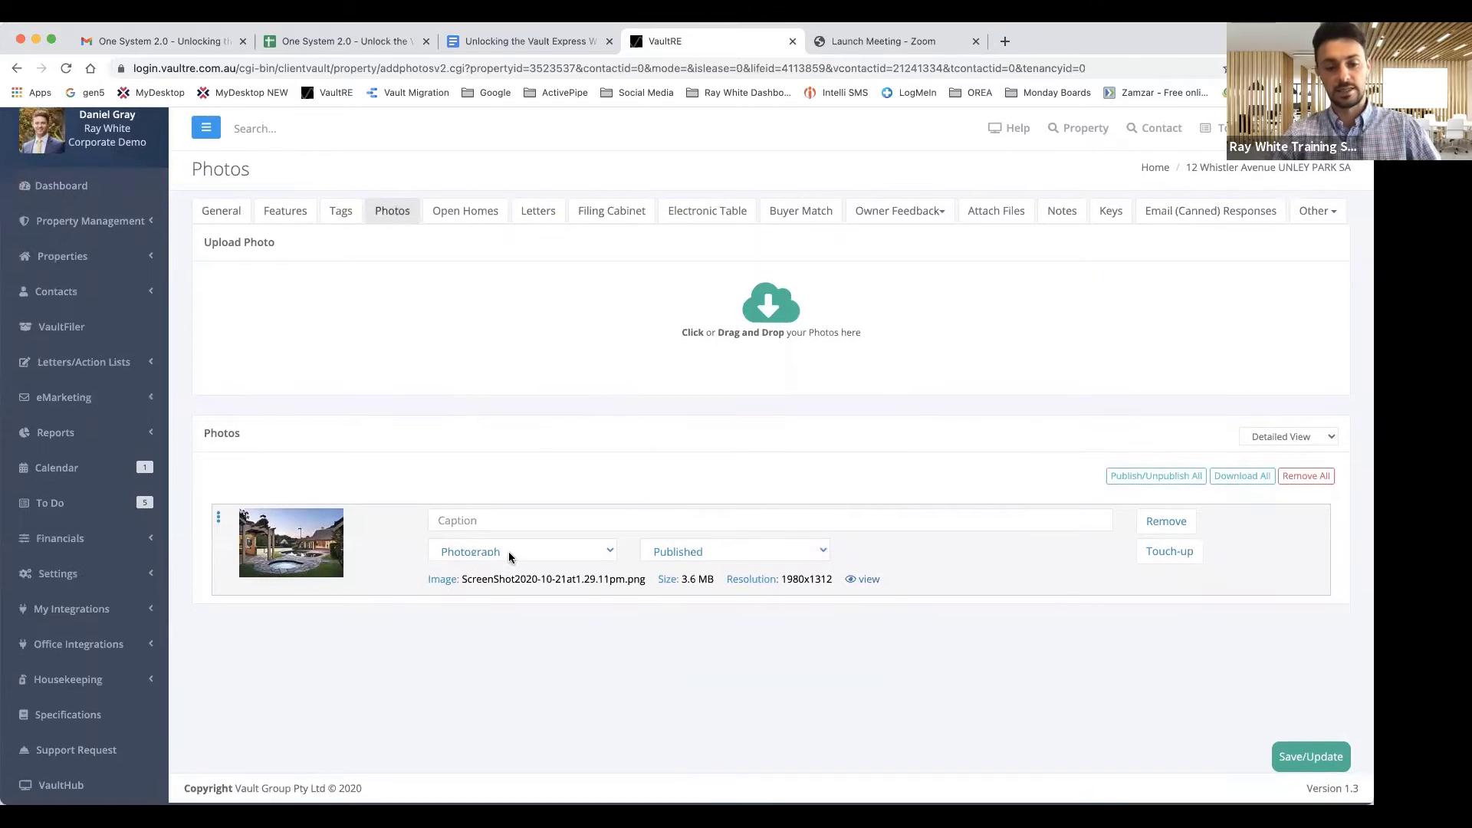
{"action": "scroll", "coordinate": [475, 587], "scroll_direction": "up", "scroll_amount": 1}
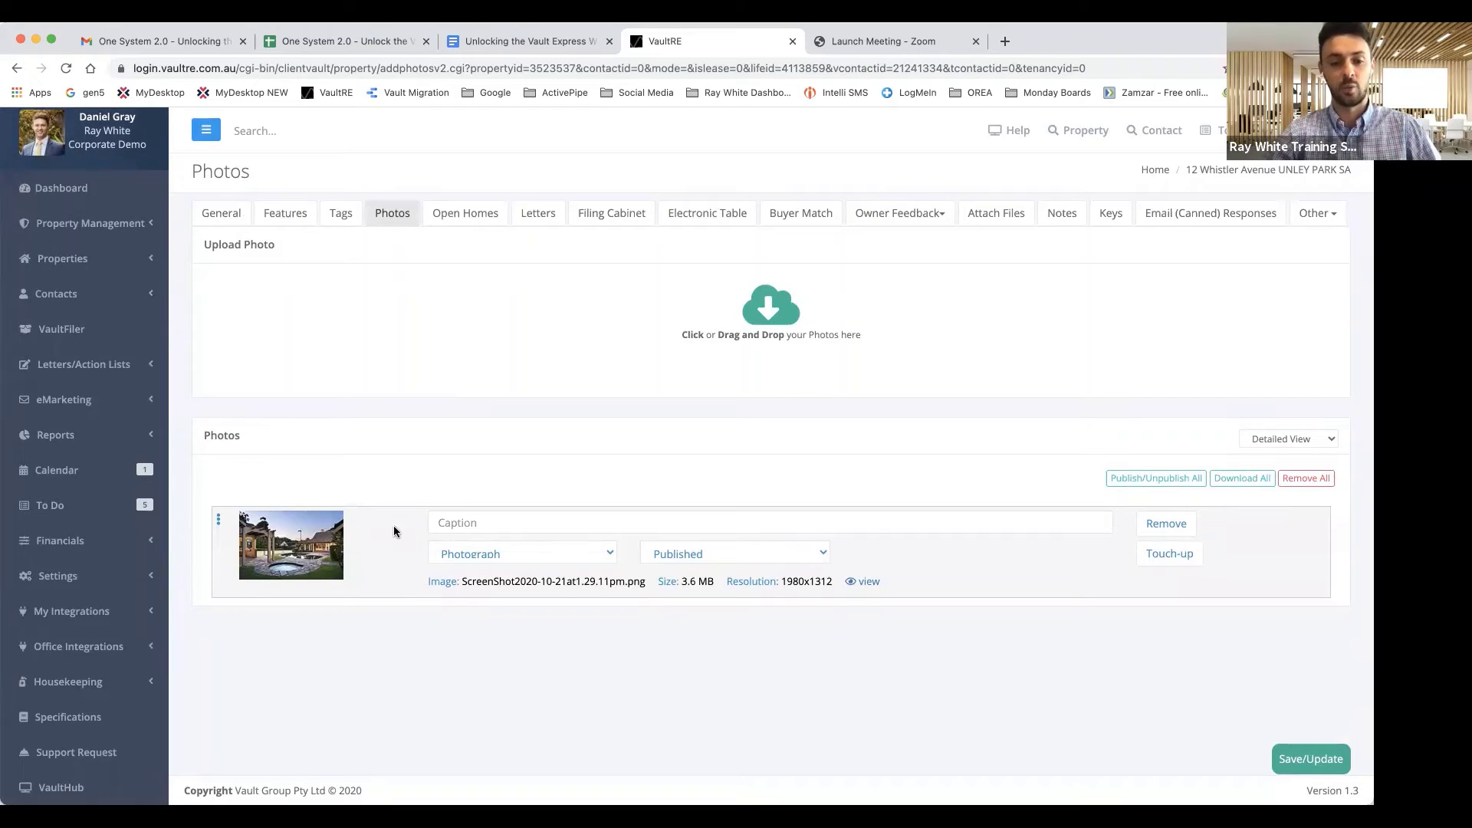
{"action": "left_click", "coordinate": [706, 554]}
{"action": "left_click", "coordinate": [702, 536]}
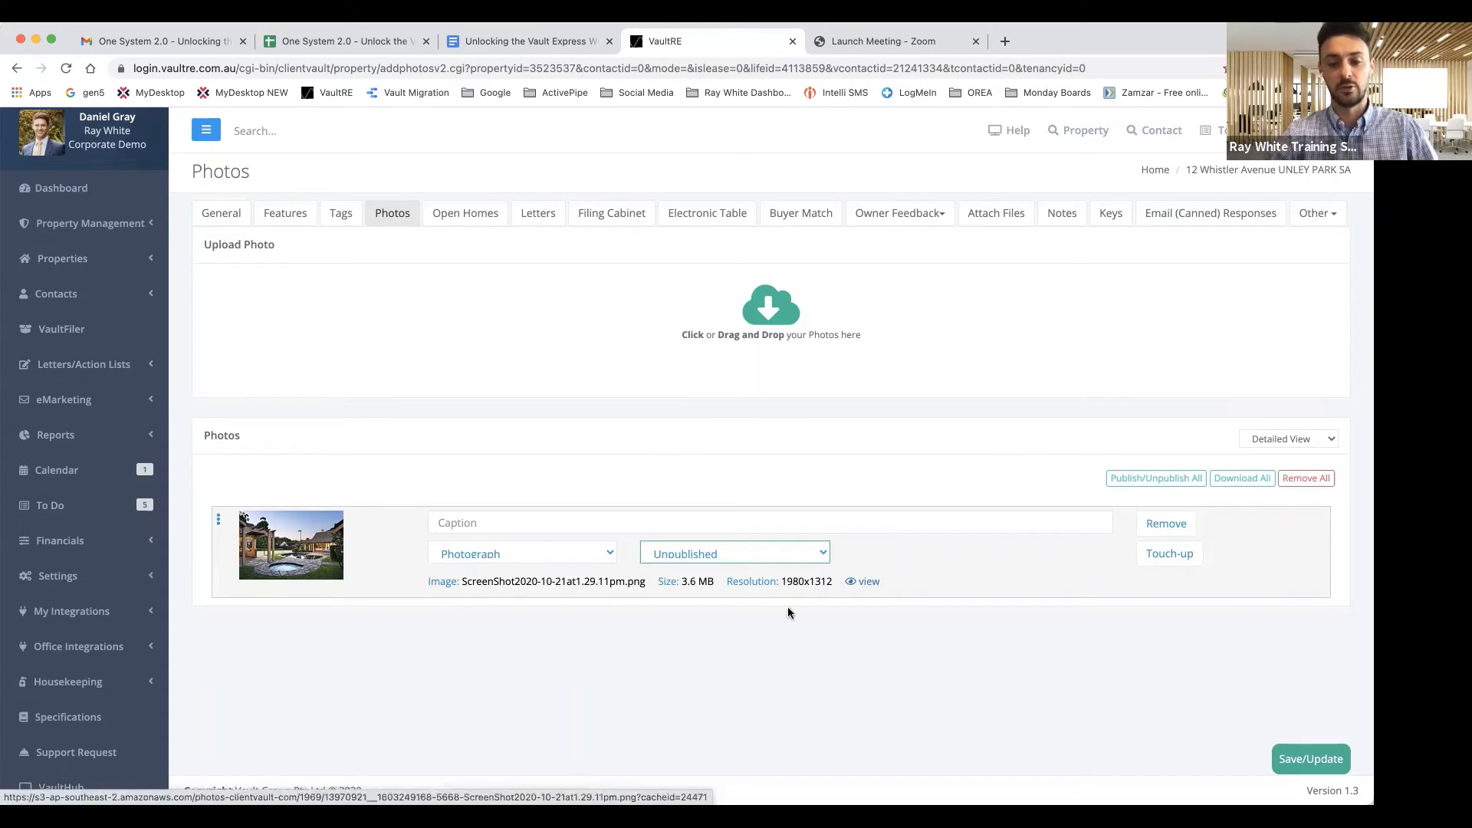
{"action": "left_click", "coordinate": [718, 560]}
{"action": "left_click", "coordinate": [712, 570]}
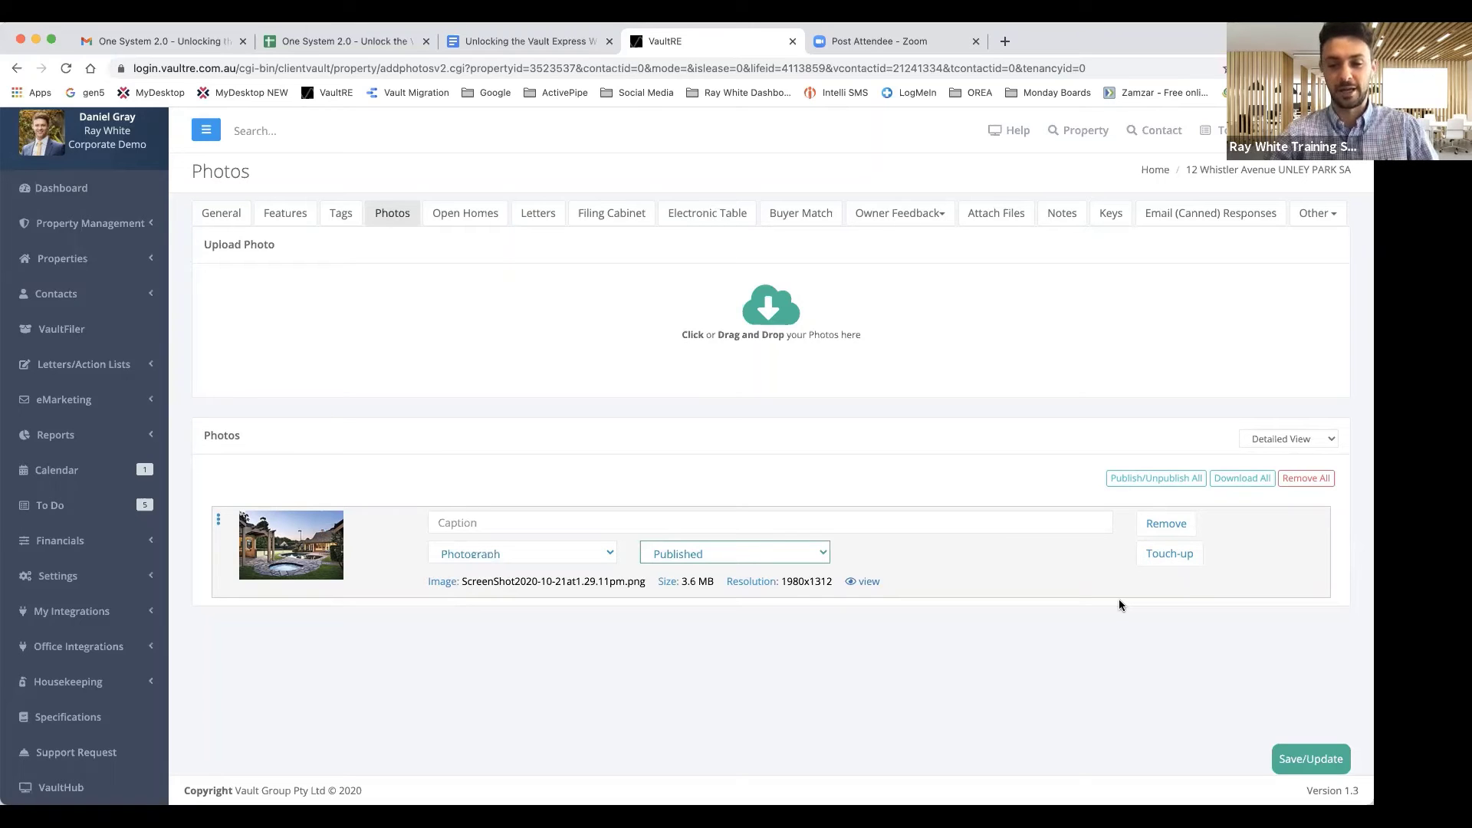
Save the photo status changes and return to the property's General tab
{"action": "left_click", "coordinate": [1295, 760]}
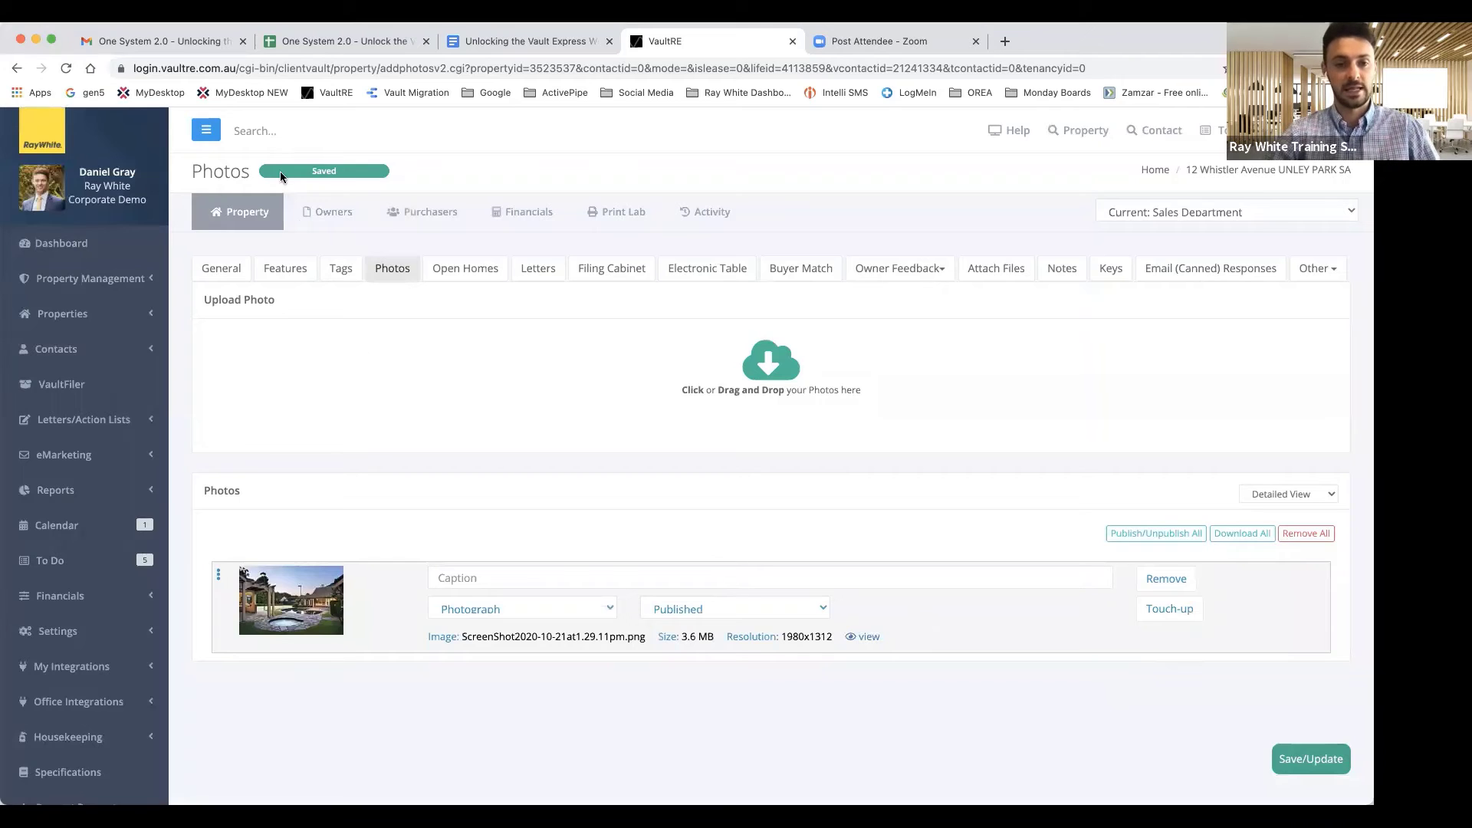
{"action": "left_click", "coordinate": [218, 277]}
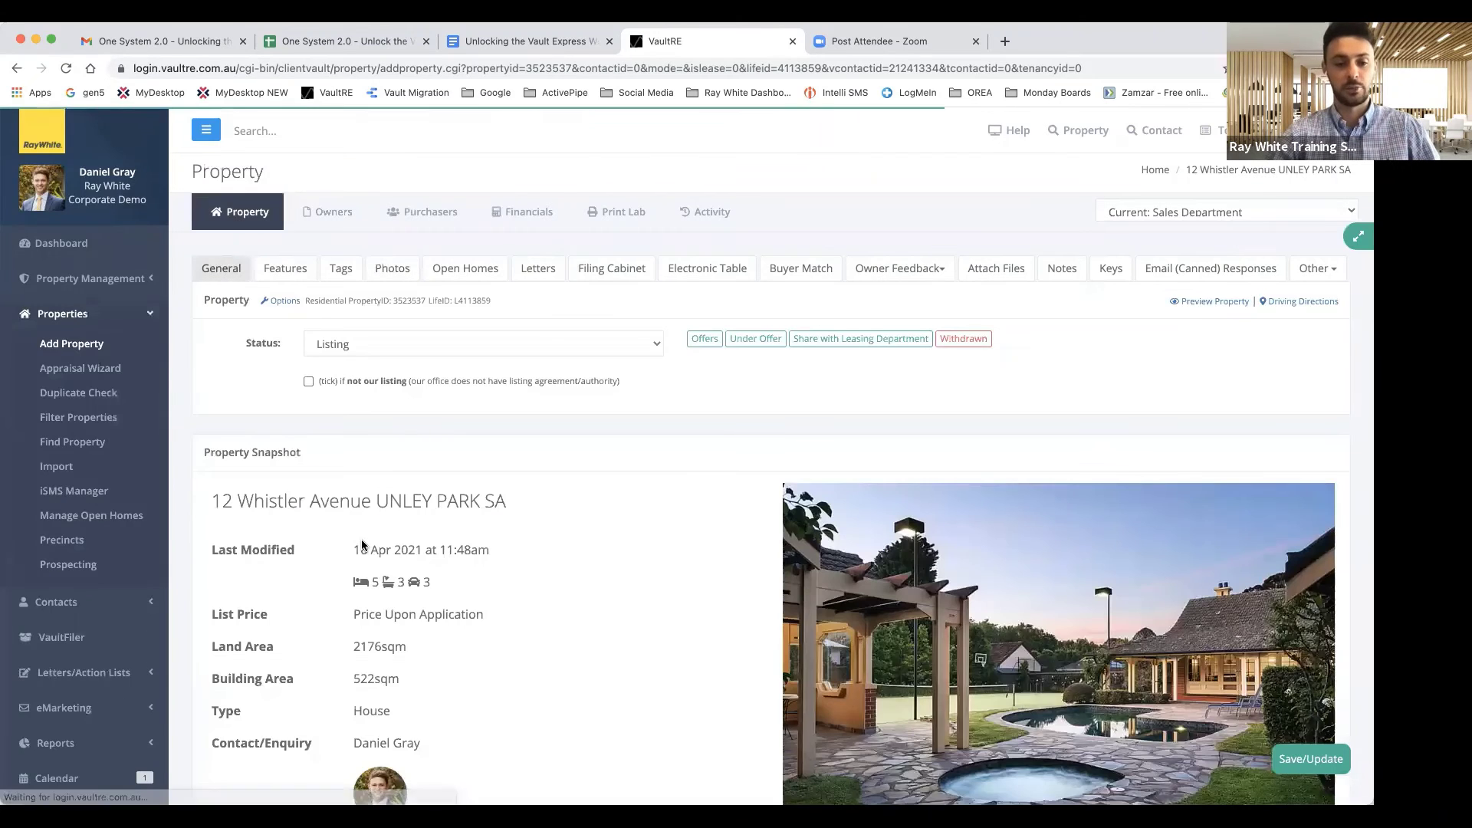
{"action": "scroll", "coordinate": [361, 541], "scroll_direction": "down", "scroll_amount": 10}
{"action": "scroll", "coordinate": [349, 328], "scroll_direction": "down", "scroll_amount": 6}
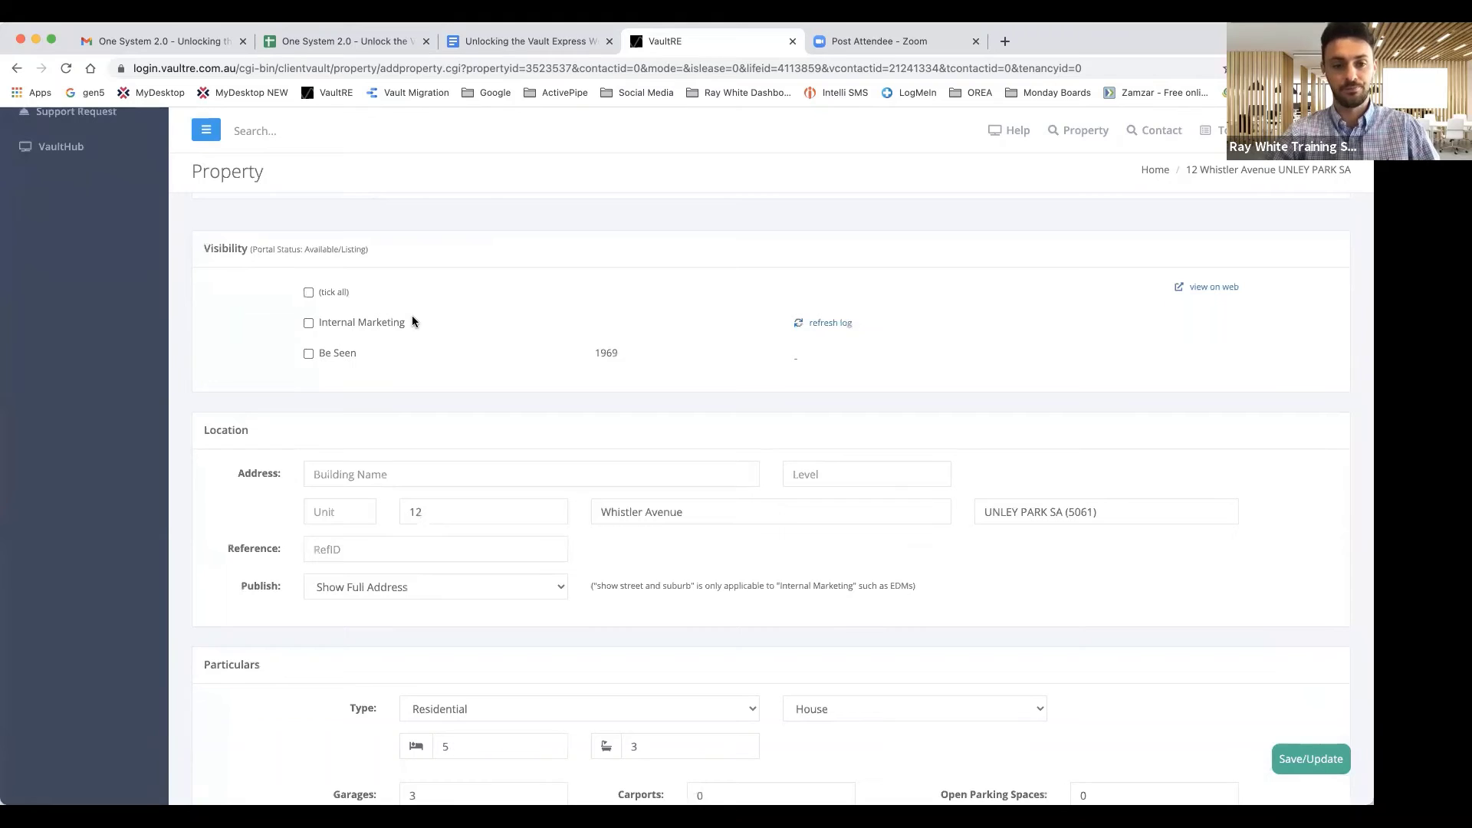
{"action": "scroll", "coordinate": [412, 321], "scroll_direction": "up", "scroll_amount": 7}
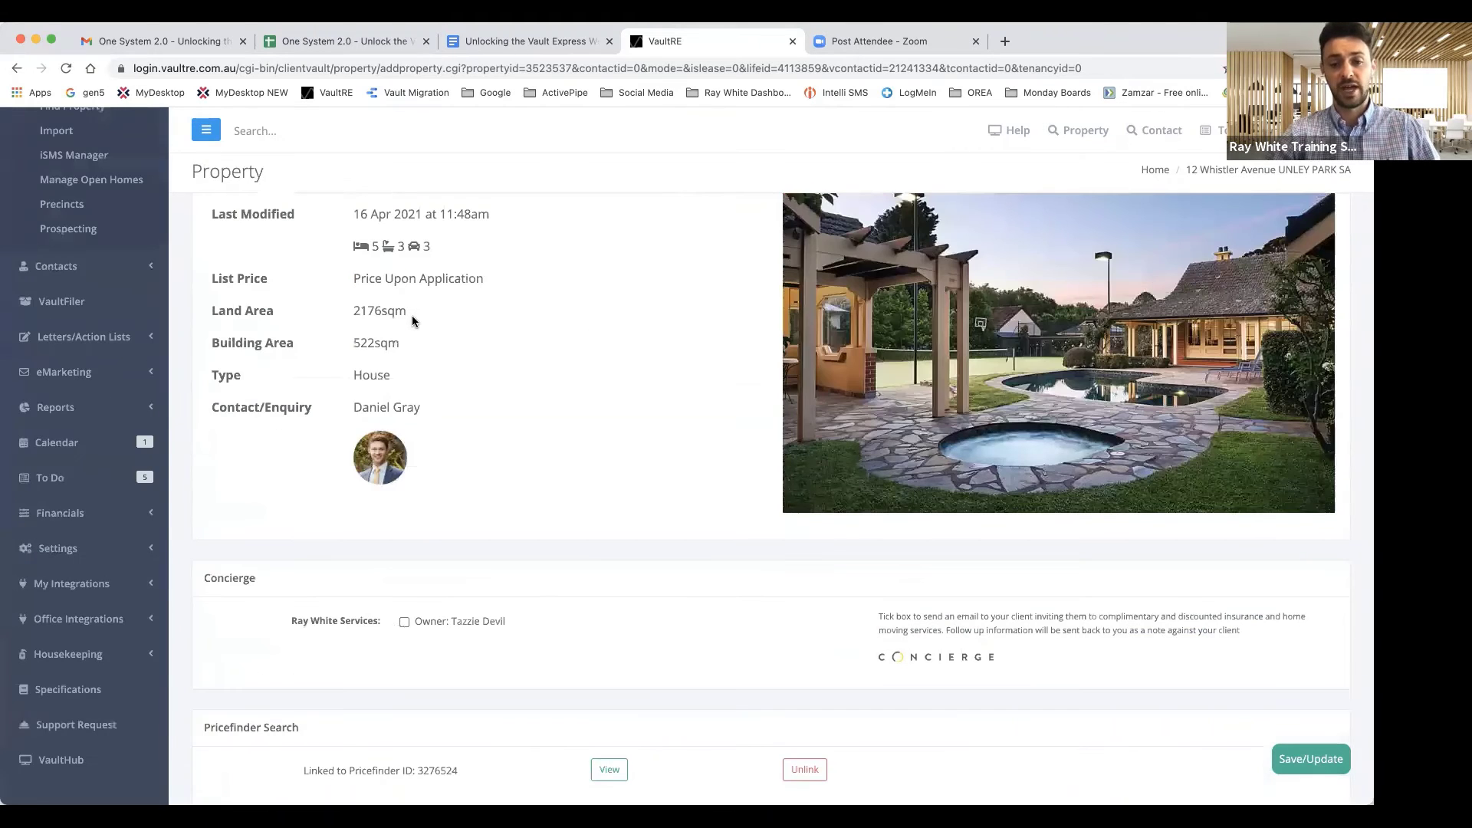
{"action": "scroll", "coordinate": [411, 316], "scroll_direction": "up", "scroll_amount": 4}
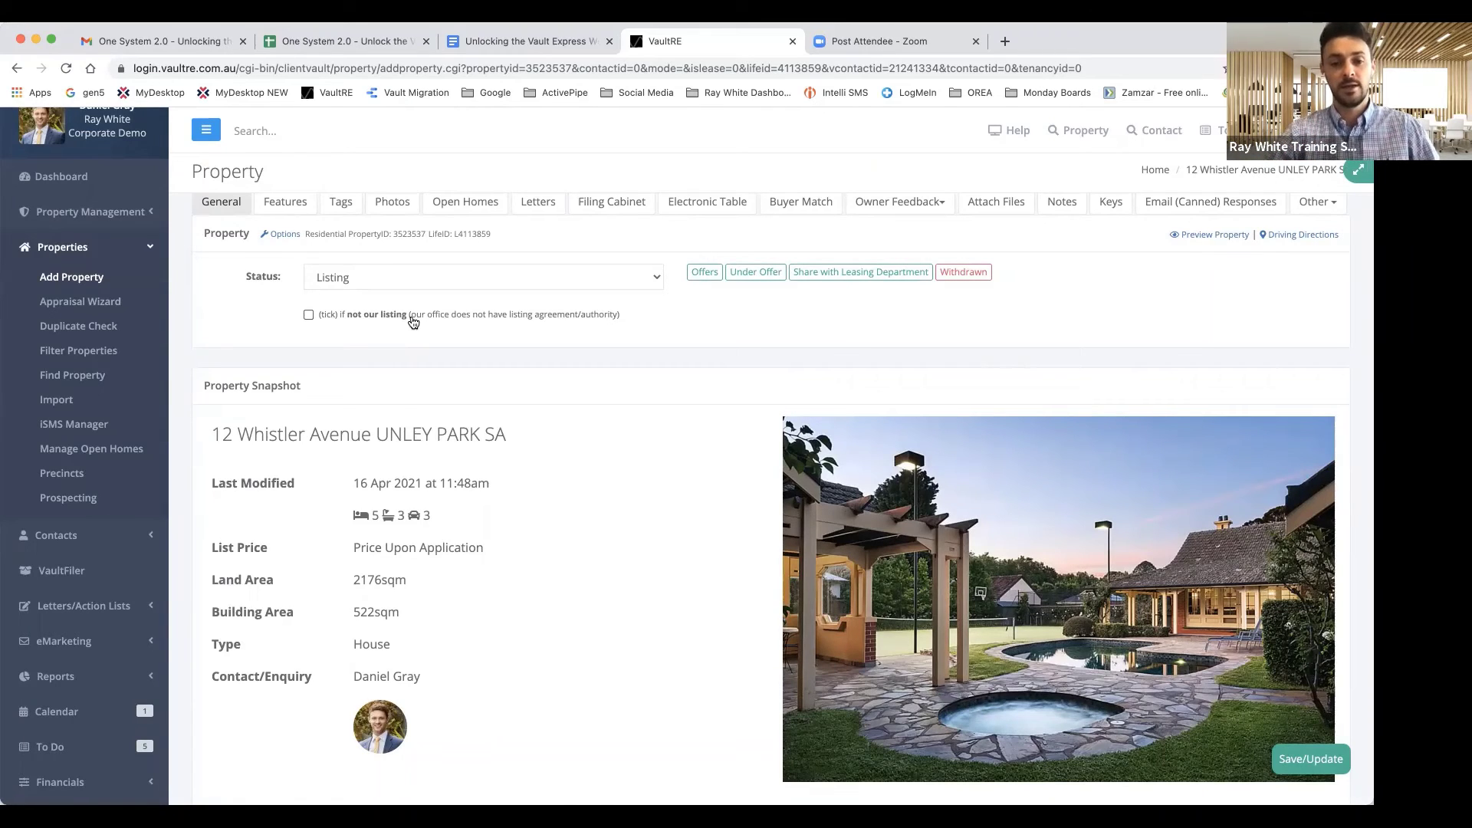
{"action": "scroll", "coordinate": [68, 660], "scroll_direction": "down", "scroll_amount": 3}
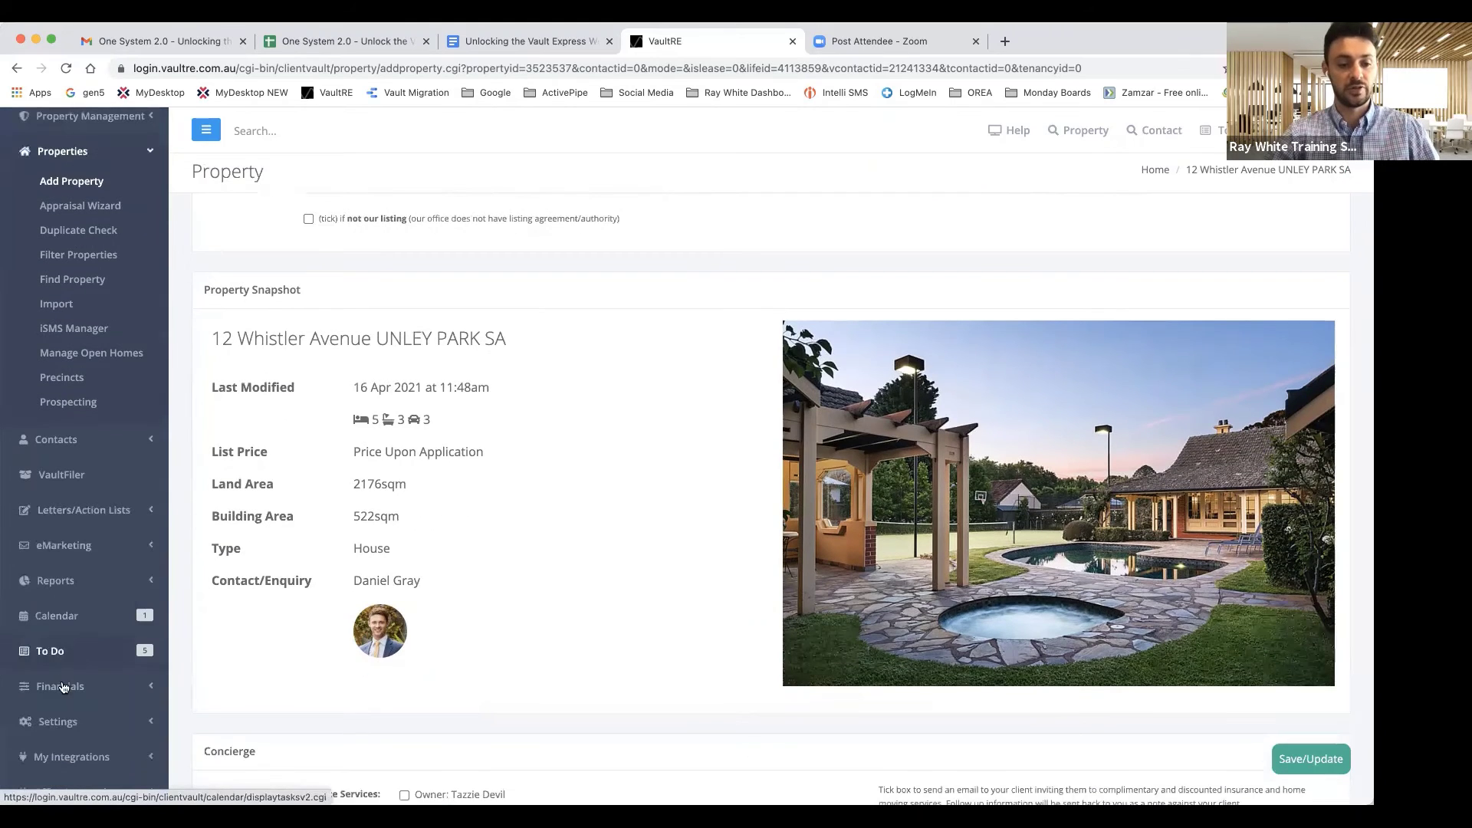
Expand Settings in the sidebar and go to Setup Photographers
{"action": "left_click", "coordinate": [57, 721]}
{"action": "scroll", "coordinate": [77, 659], "scroll_direction": "down", "scroll_amount": 3}
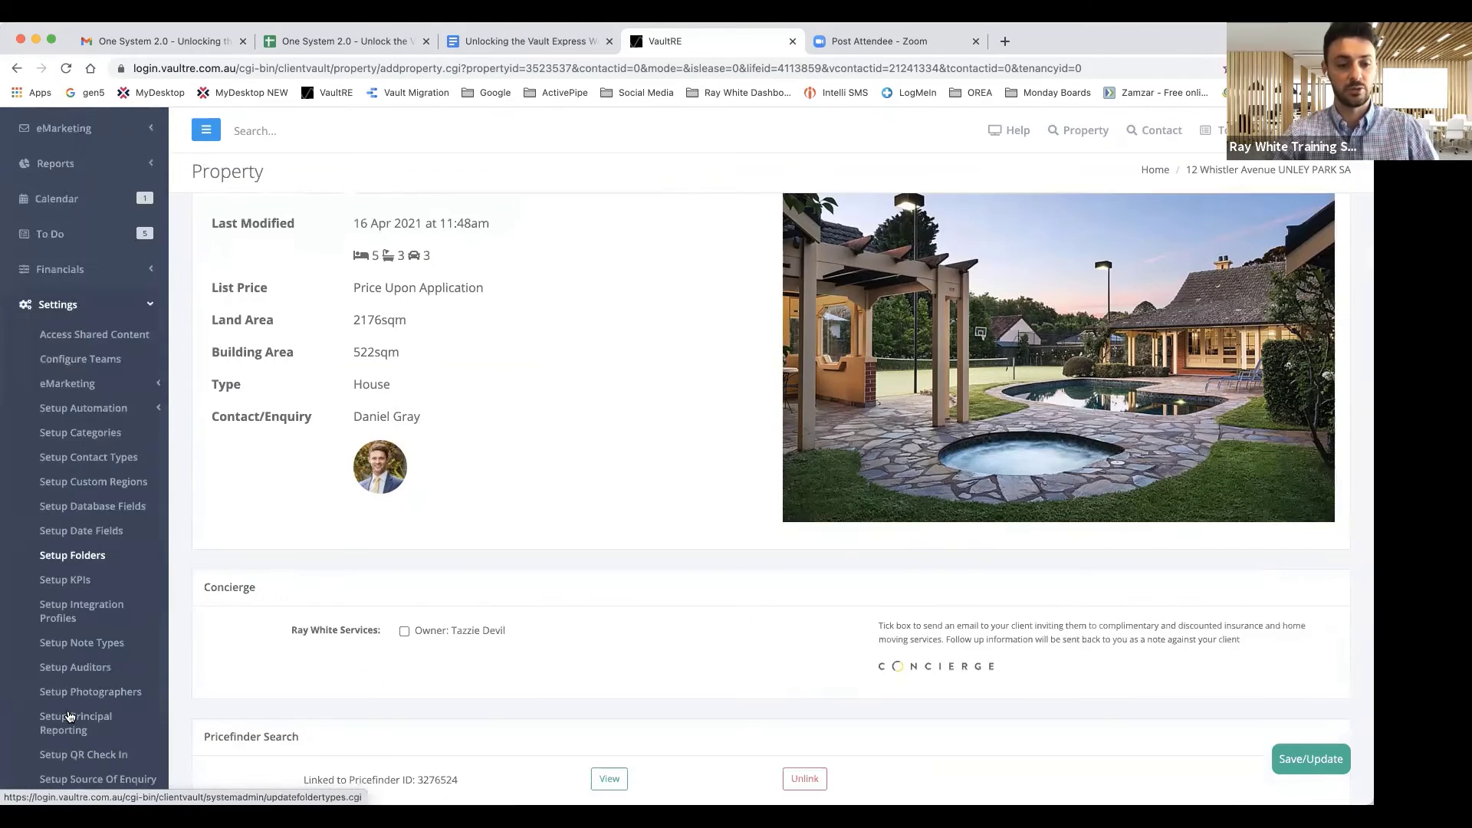
{"action": "left_click", "coordinate": [79, 651]}
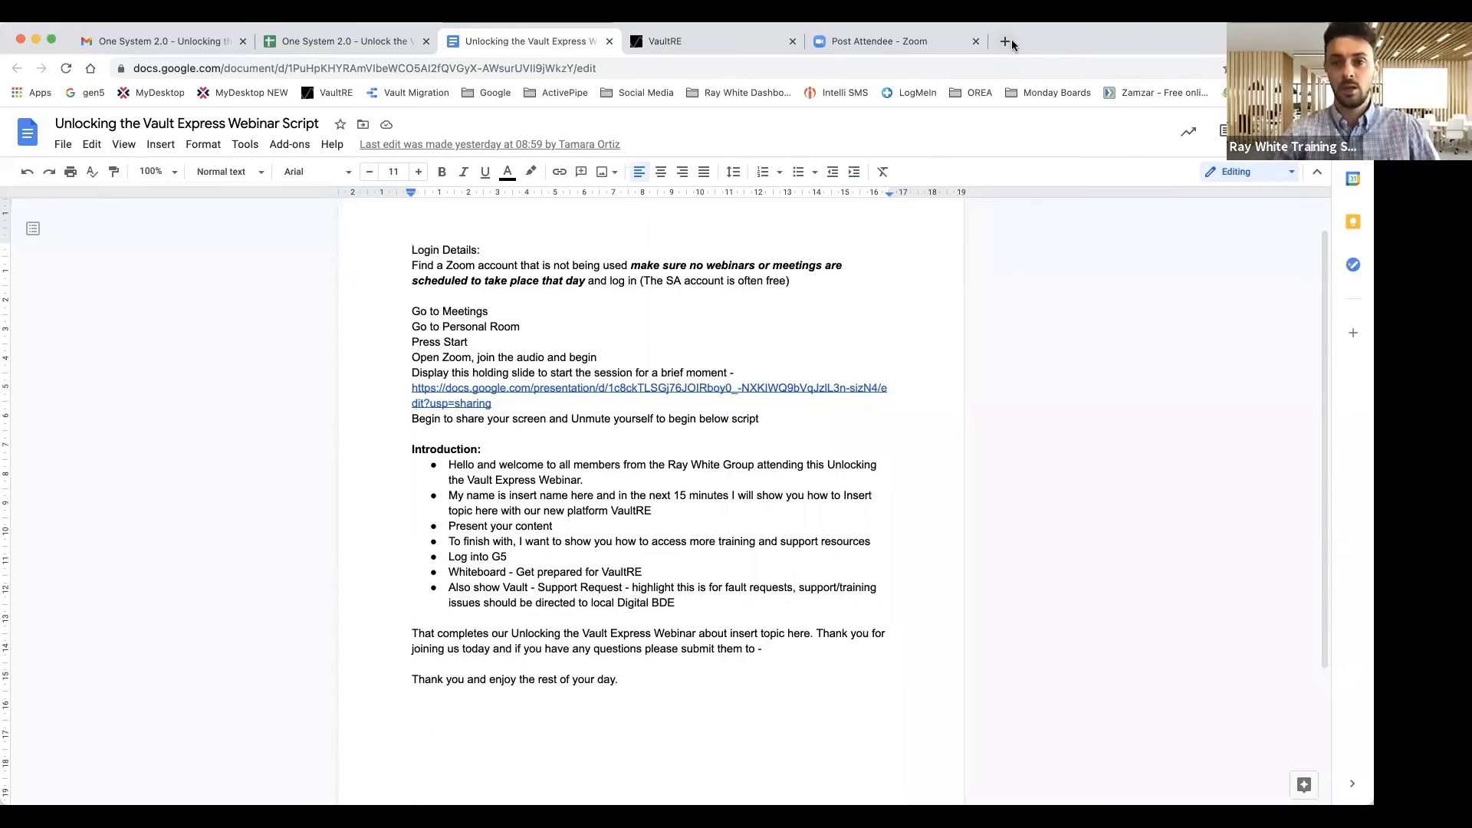
Load gen5.raywhite.com in a new tab, fixing the mistyped address, to reach One System 2.0
{"action": "left_click", "coordinate": [1003, 42]}
{"action": "type", "text": "gen5.ray"}
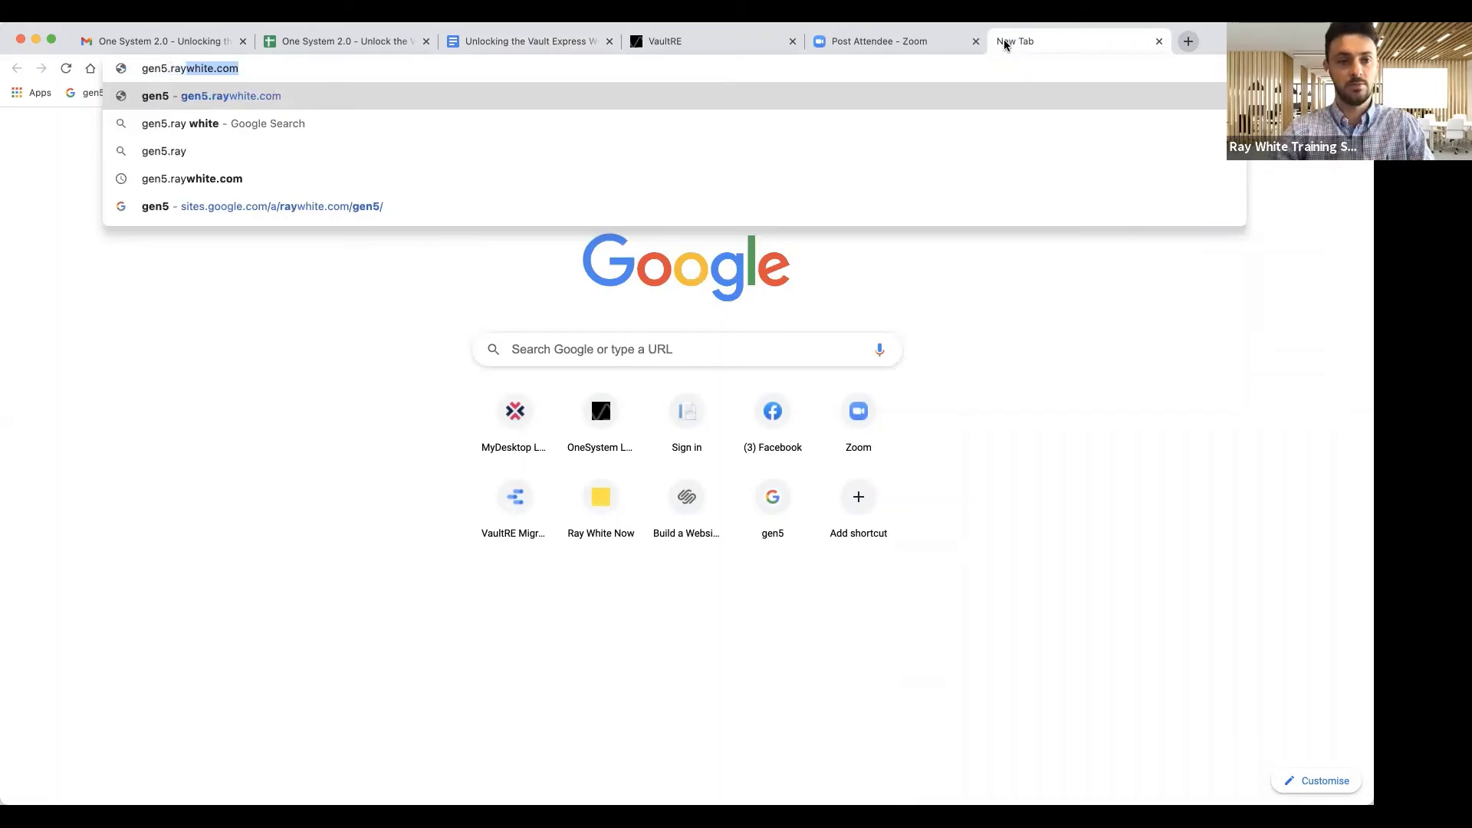
{"action": "key", "text": "Return"}
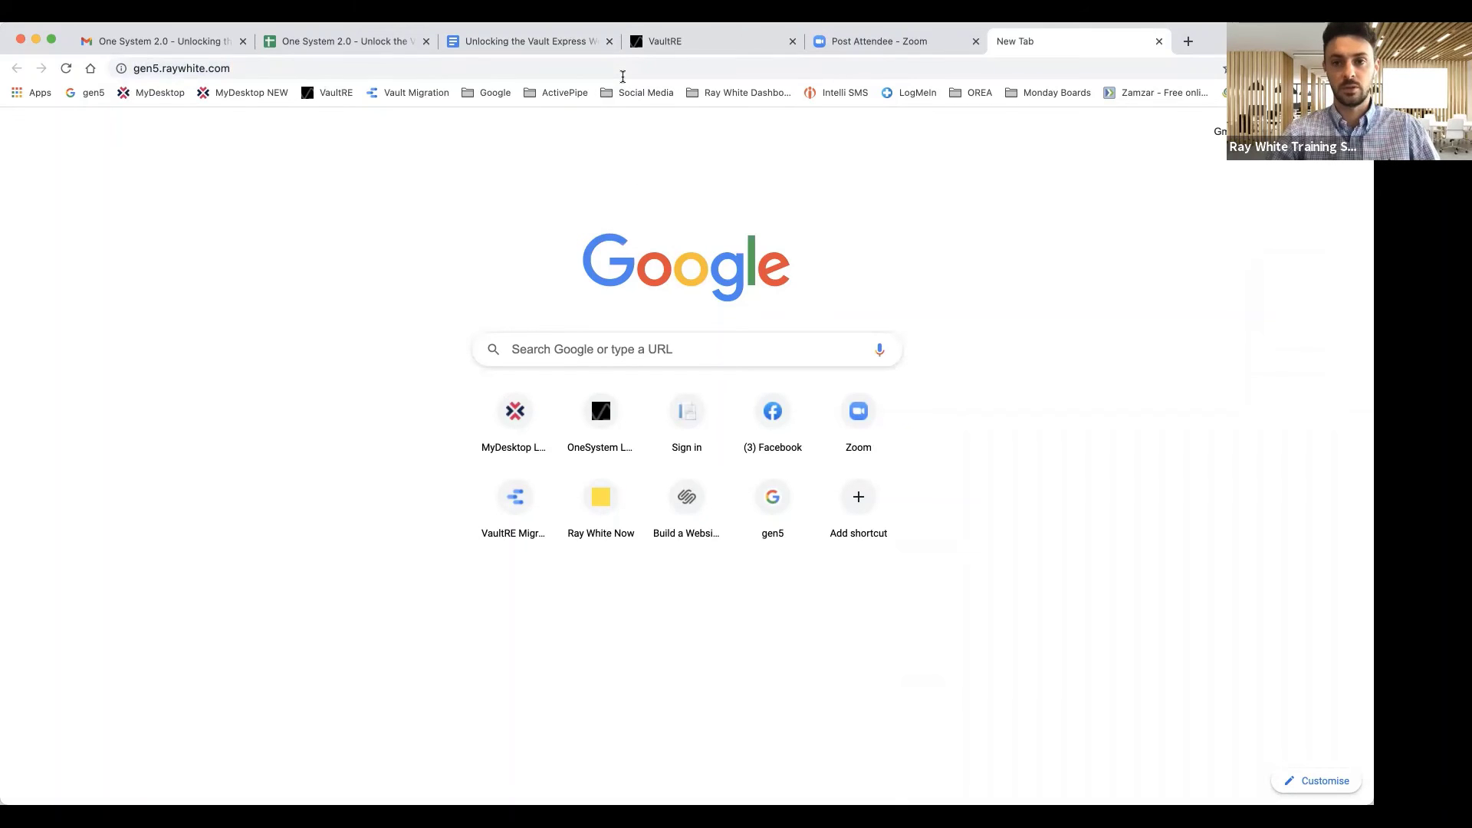
{"action": "left_click", "coordinate": [834, 44]}
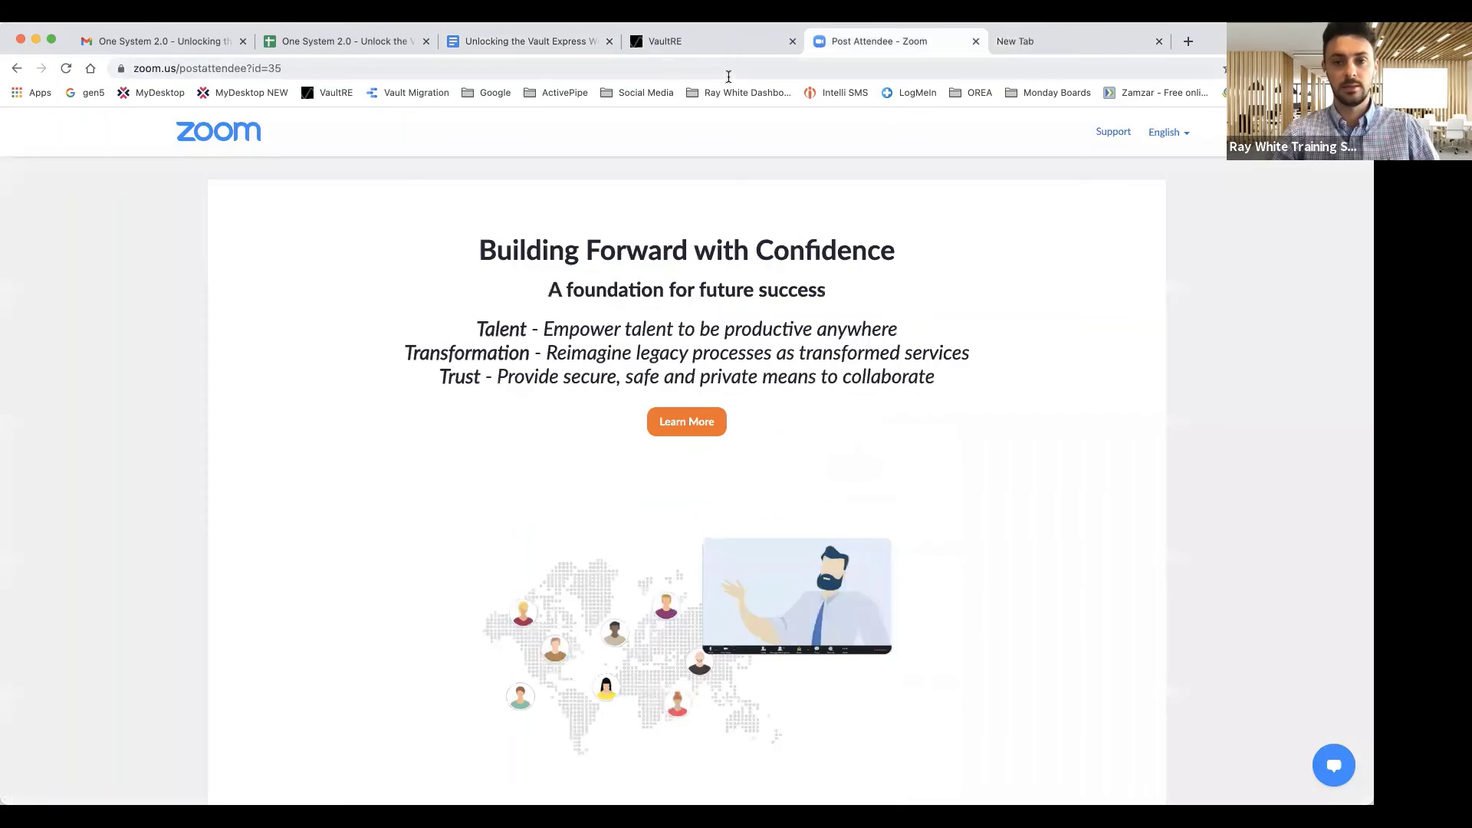
{"action": "left_click", "coordinate": [729, 75]}
{"action": "type", "text": "gen5.rahw"}
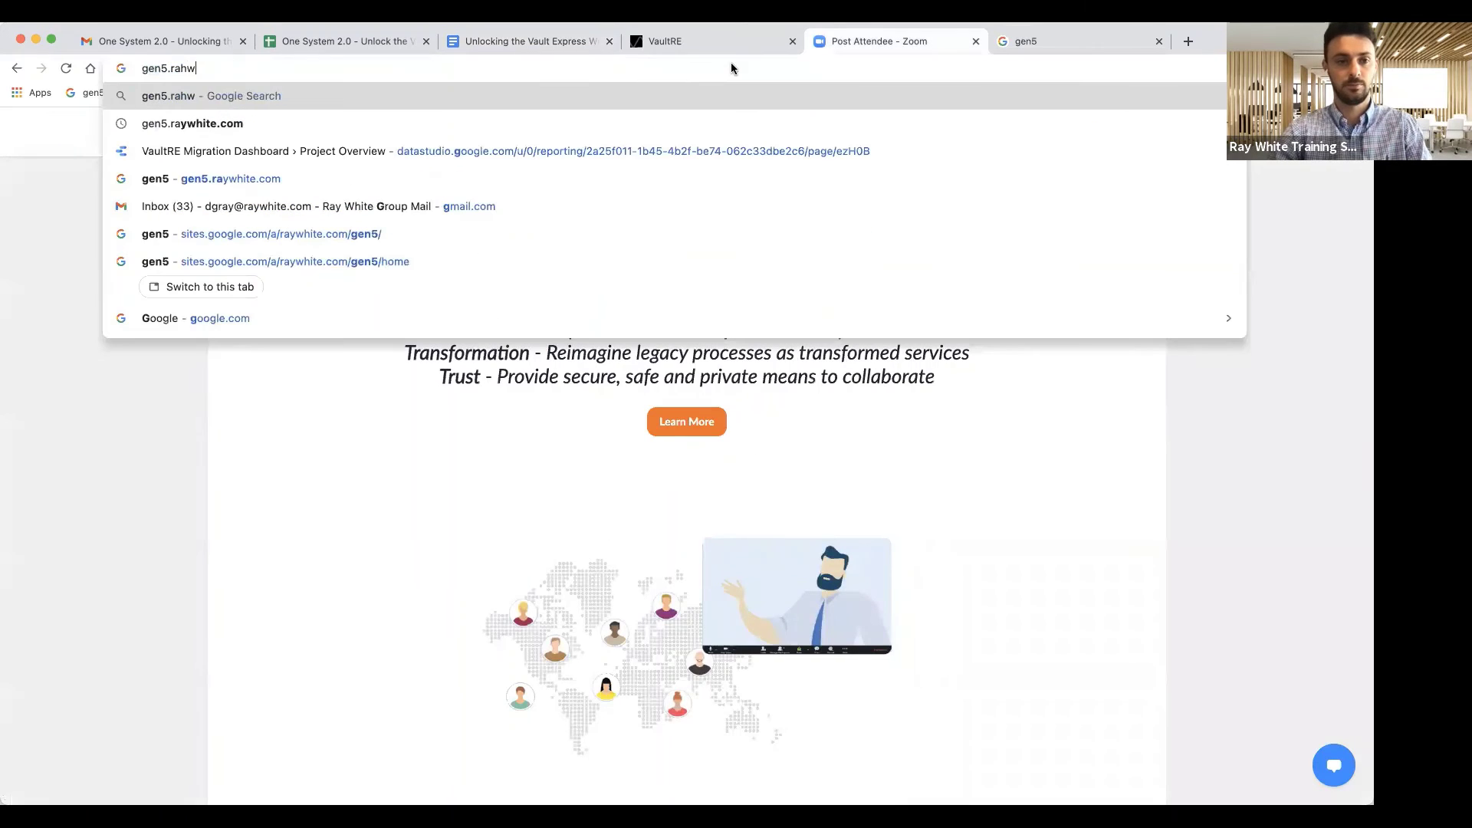
{"action": "type", "text": "hite"}
{"action": "key", "text": "BackSpace"}
{"action": "key", "text": "BackSpace"}
{"action": "key", "text": "BackSpace"}
{"action": "key", "text": "BackSpace"}
{"action": "key", "text": "BackSpace"}
{"action": "key", "text": "BackSpace"}
{"action": "type", "text": "y"}
{"action": "key", "text": "Return"}
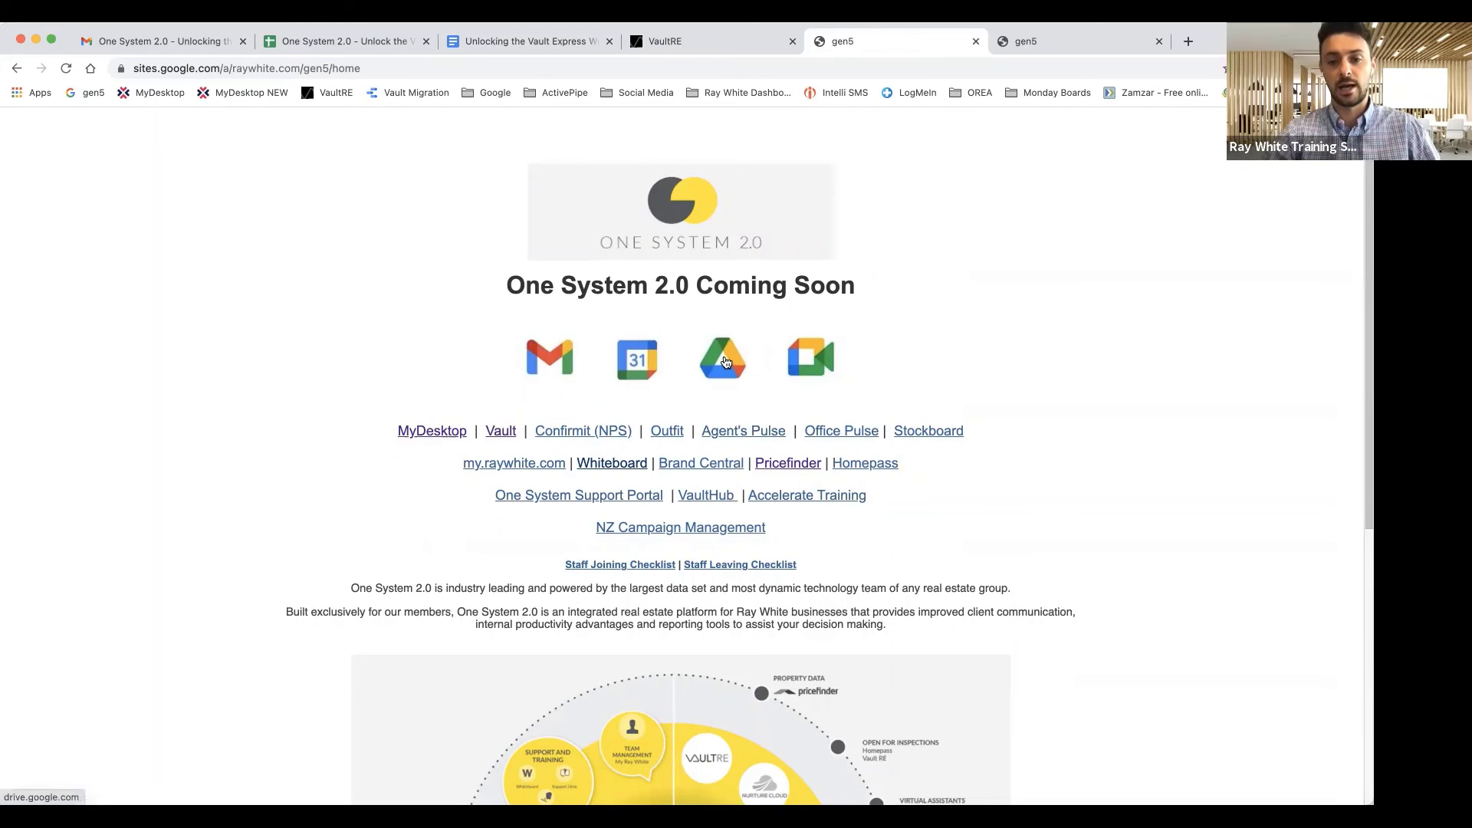
Follow the Whiteboard link from One System and sign in with the work Google account
{"action": "left_click", "coordinate": [725, 433]}
{"action": "left_click", "coordinate": [816, 43]}
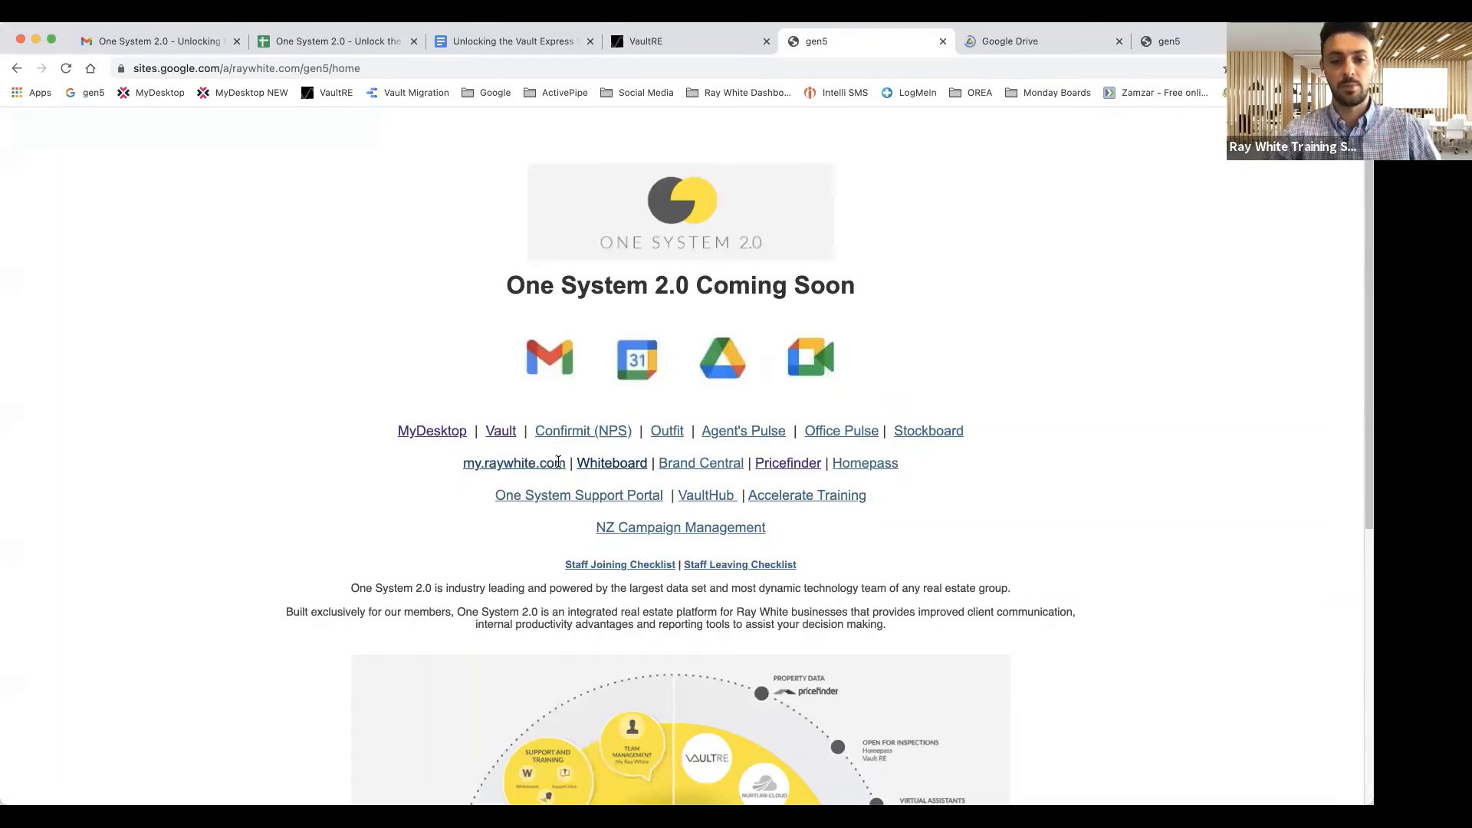
{"action": "left_click", "coordinate": [609, 465]}
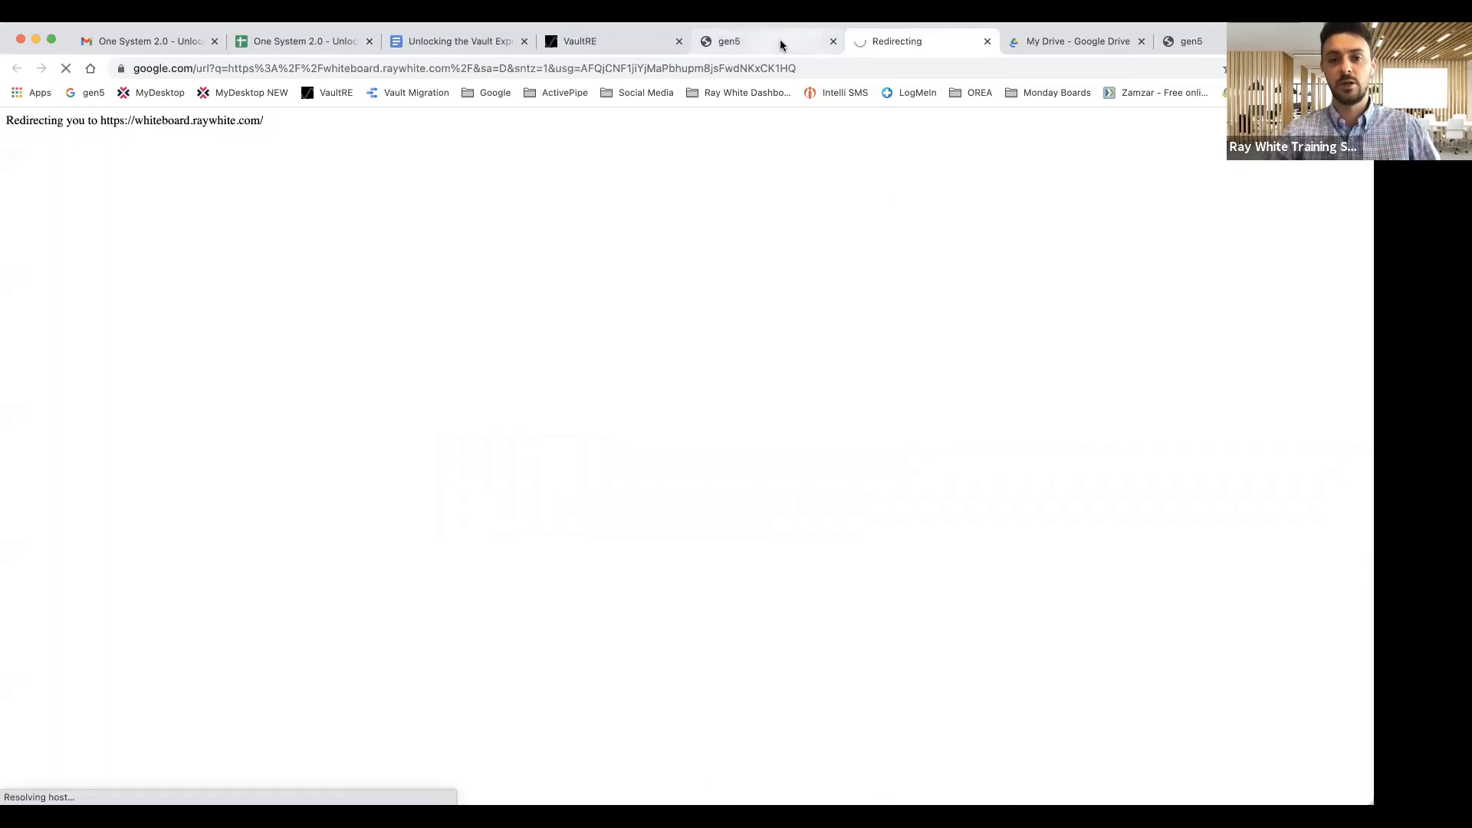
{"action": "left_click", "coordinate": [782, 43]}
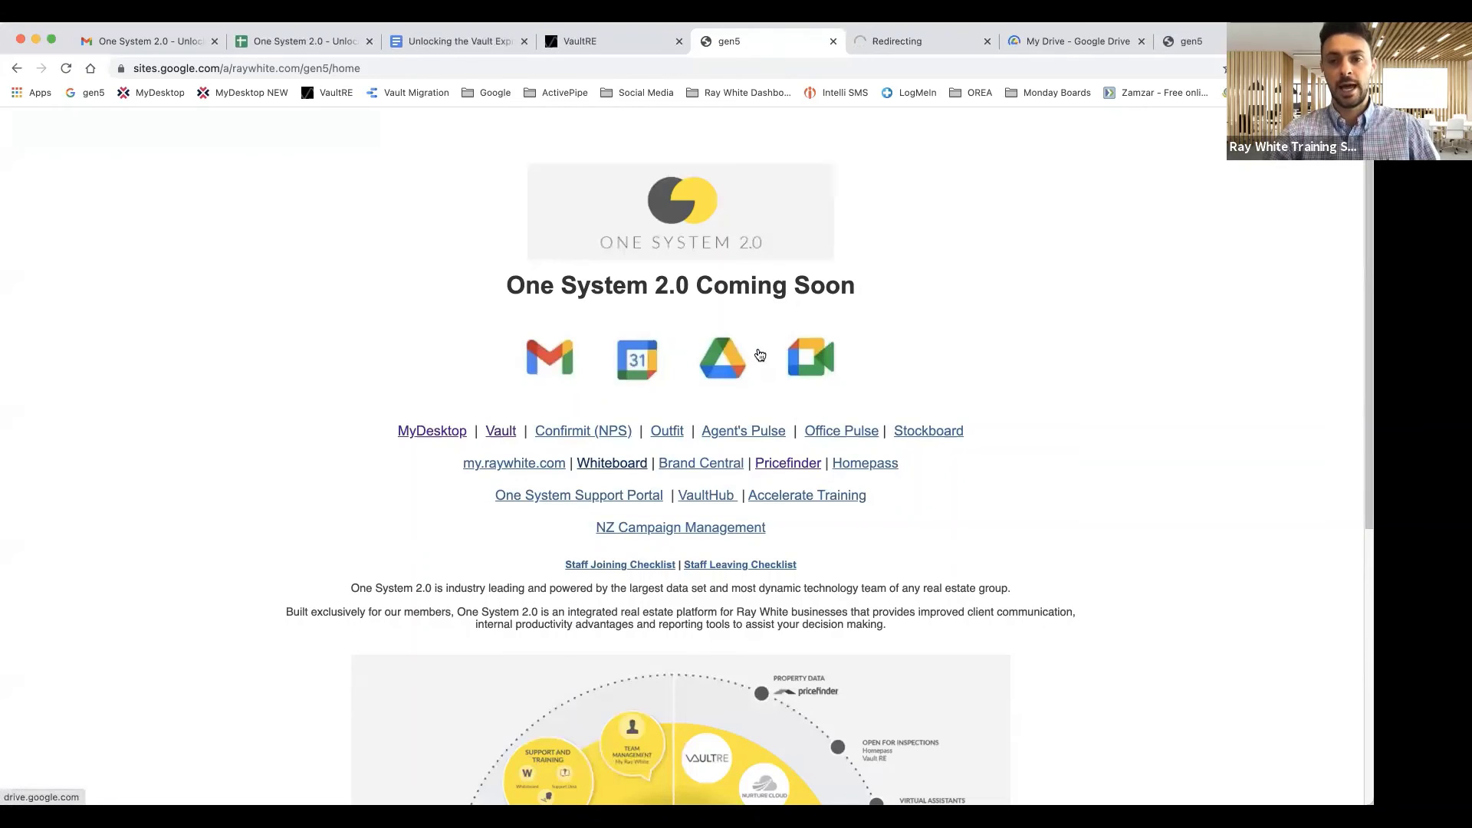
{"action": "left_click", "coordinate": [897, 46]}
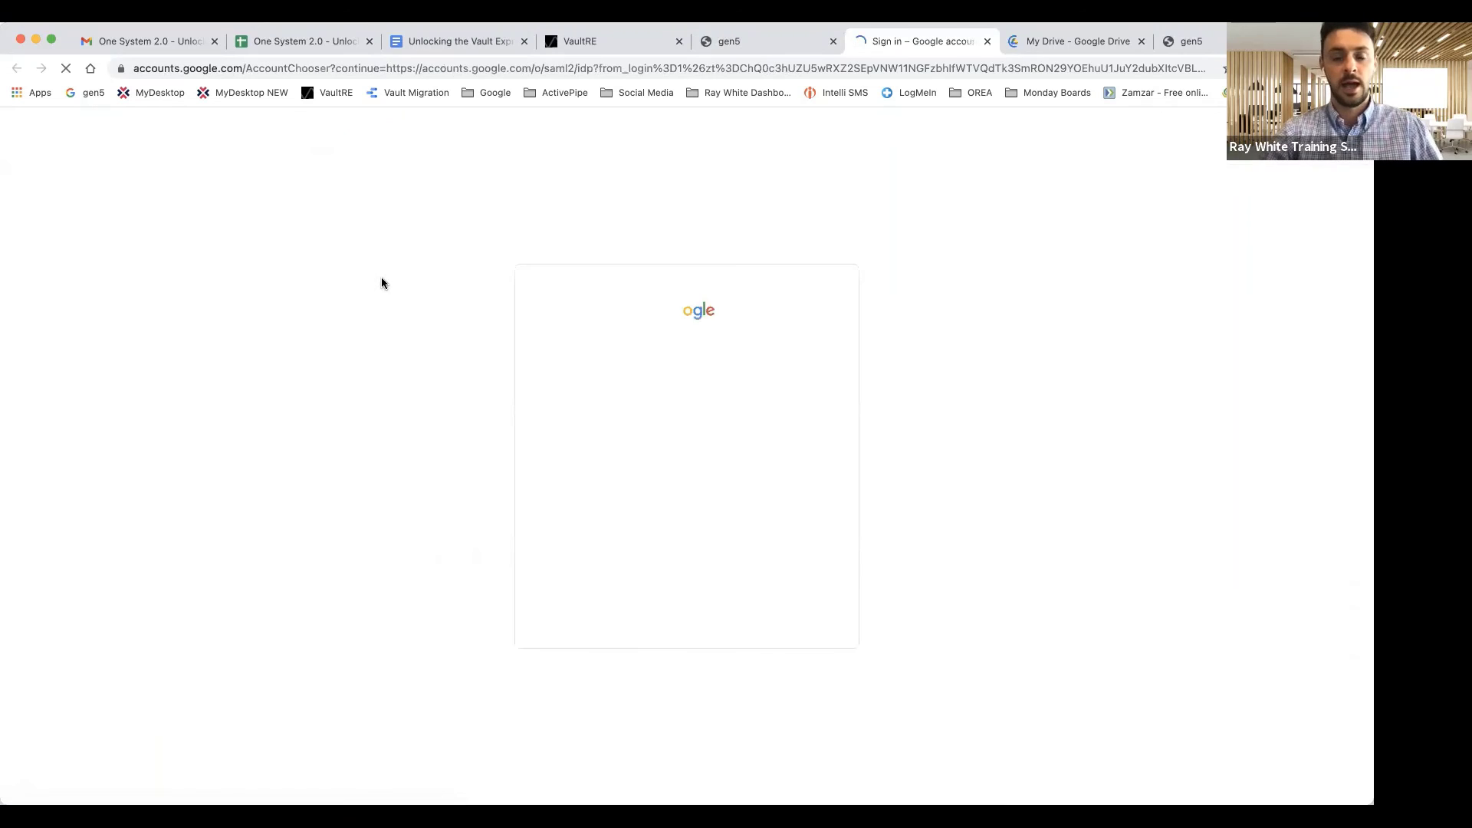
{"action": "left_click", "coordinate": [646, 323]}
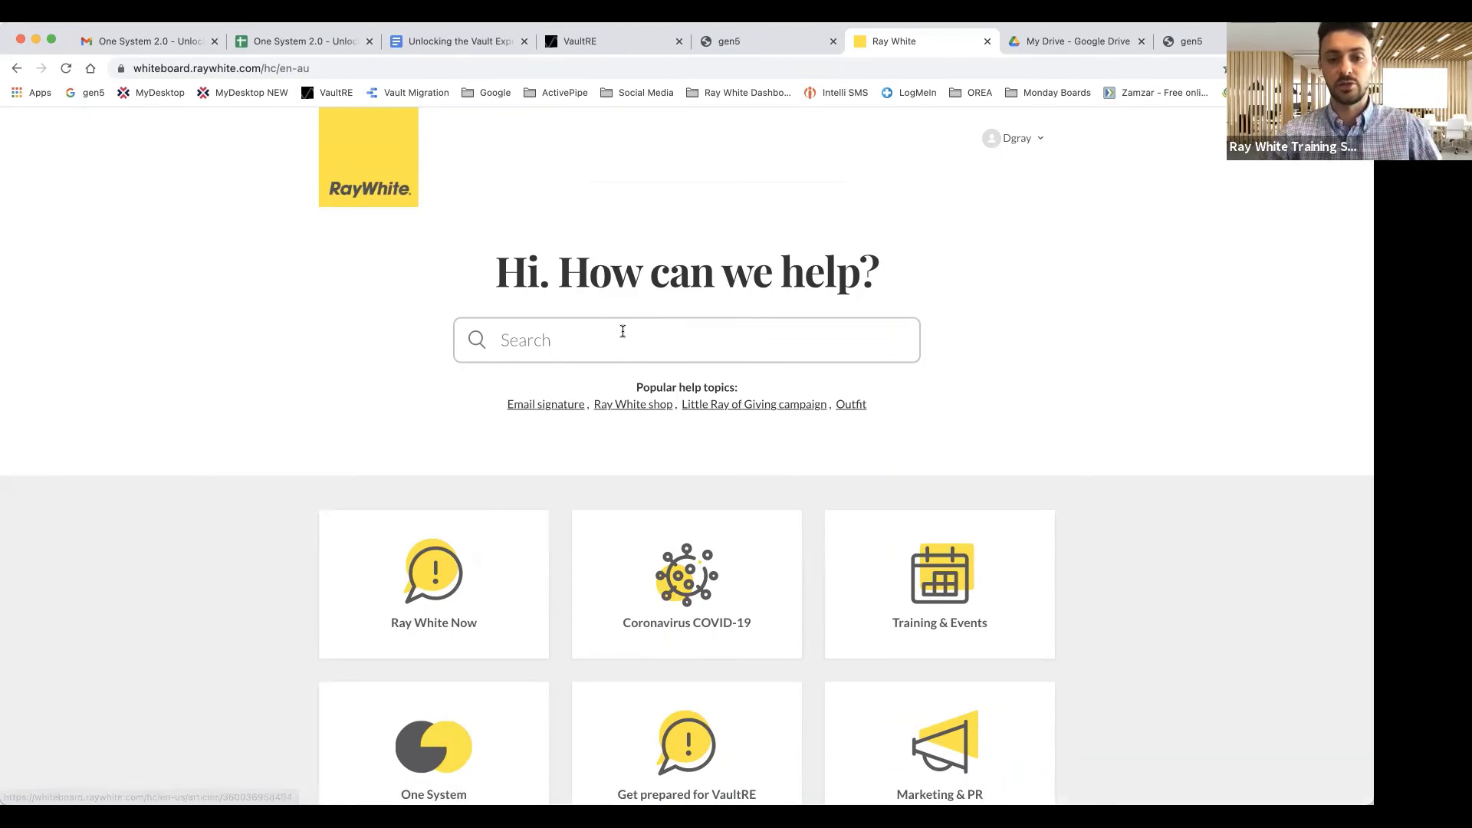
Search Whiteboard for 'vault' (30 results), then switch to the My Drive - Google Drive tab
{"action": "left_click", "coordinate": [622, 330]}
{"action": "type", "text": "vault"}
{"action": "key", "text": "Return"}
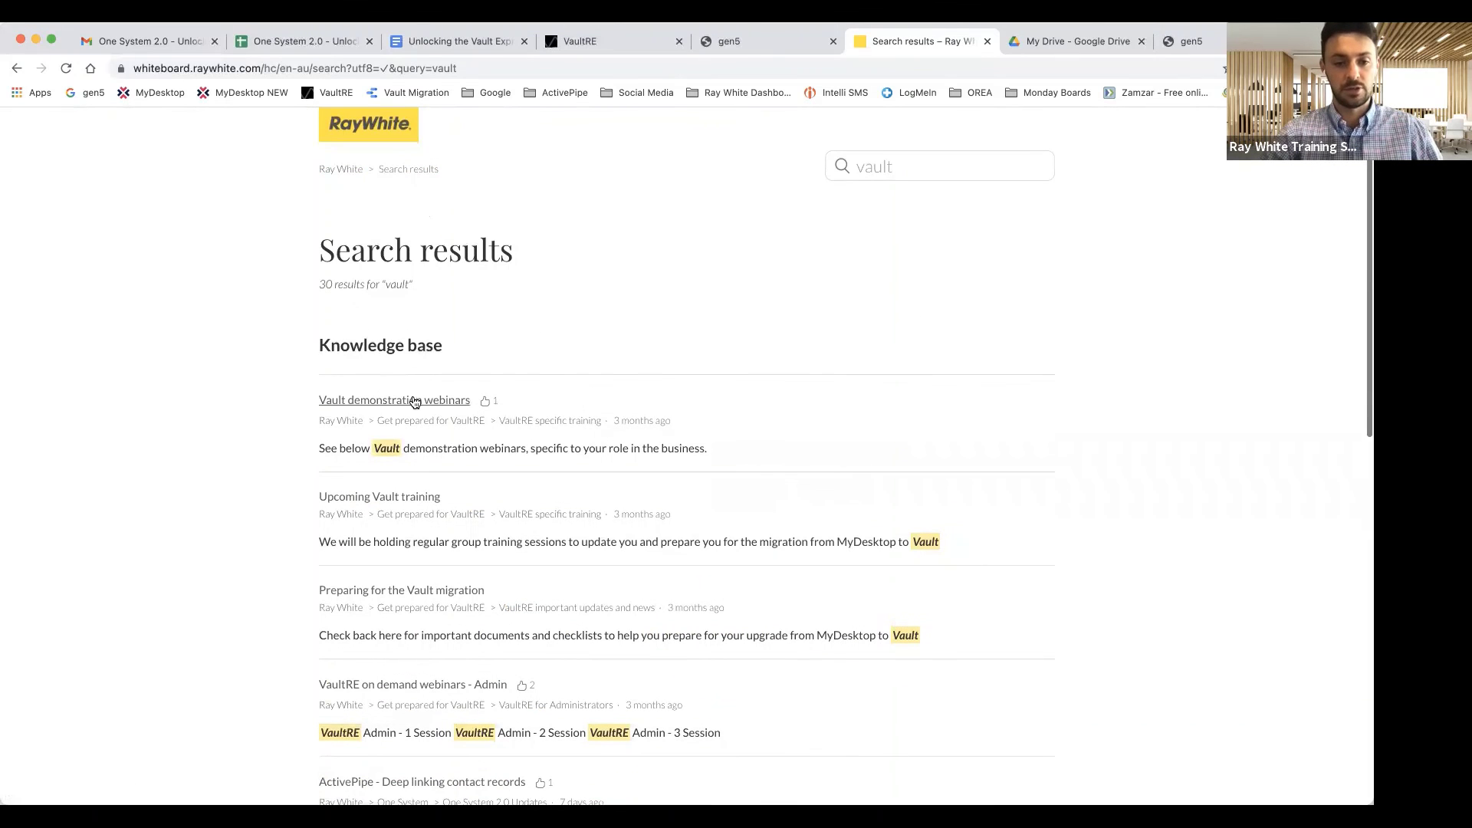
{"action": "scroll", "coordinate": [739, 216], "scroll_direction": "up", "scroll_amount": 1}
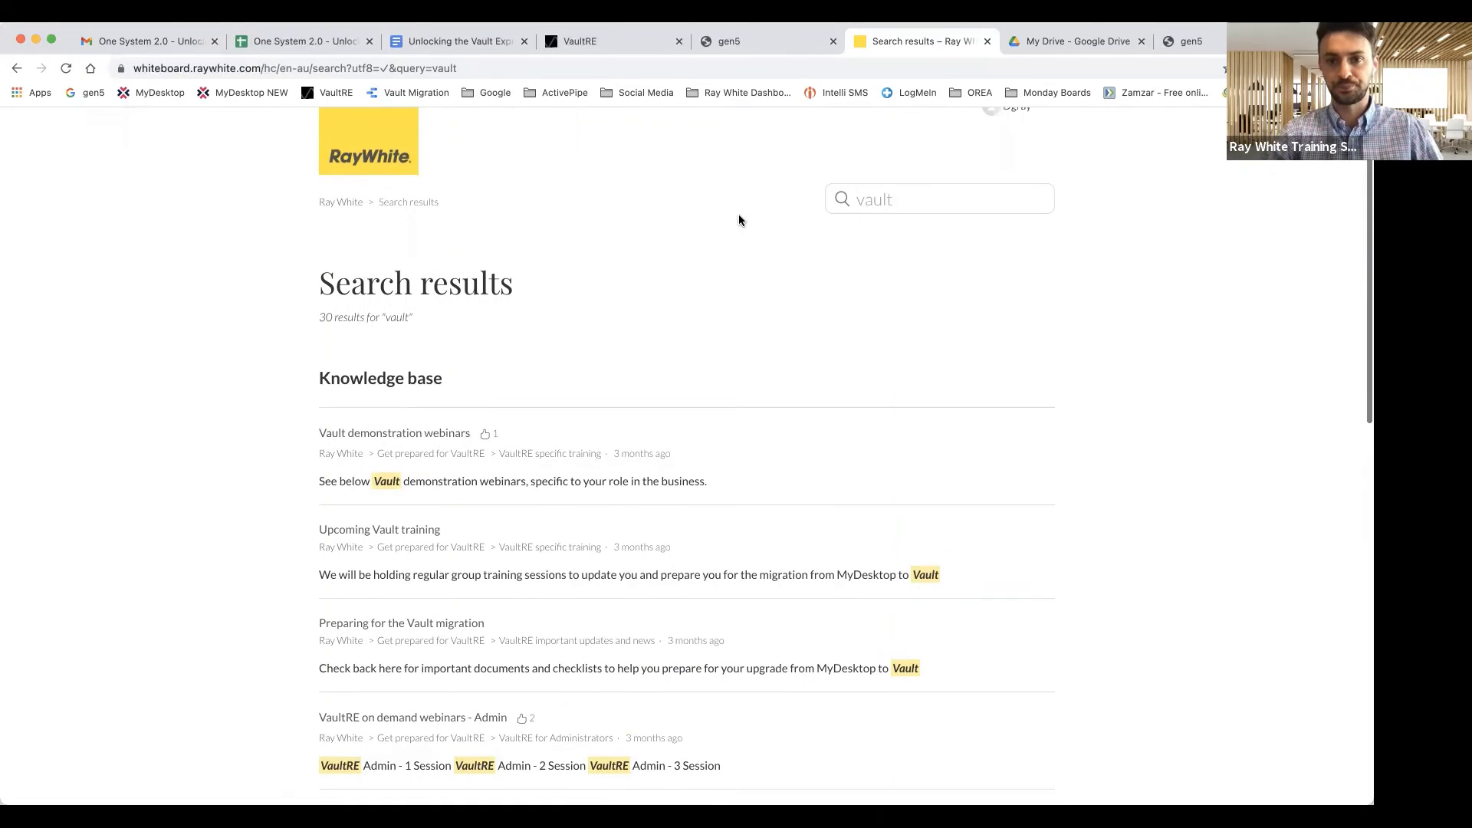
{"action": "left_click", "coordinate": [1033, 43]}
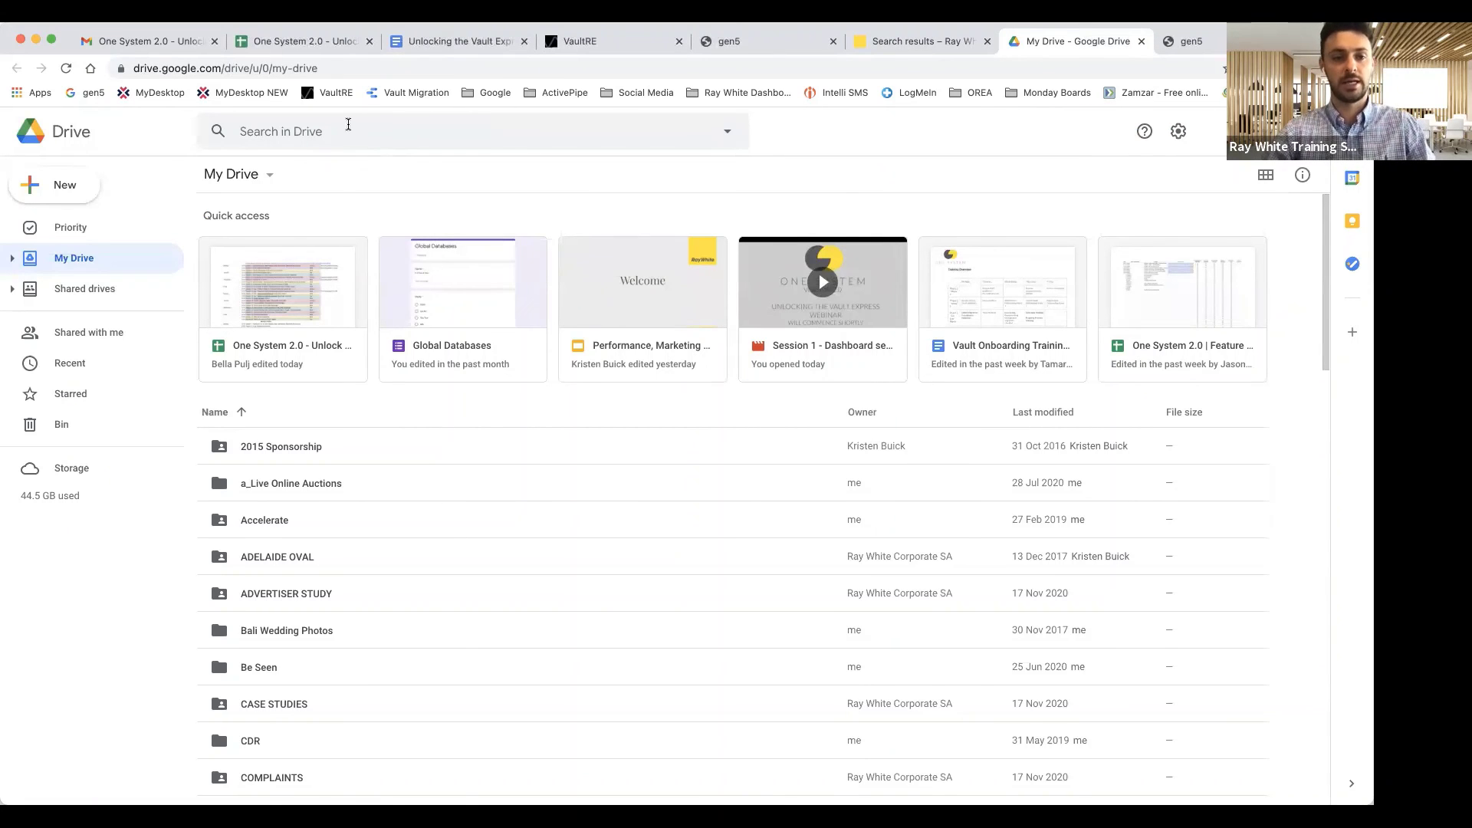
Search Drive for 'training videos' and open the Training Videos folder
{"action": "left_click", "coordinate": [349, 127]}
{"action": "type", "text": "training videos"}
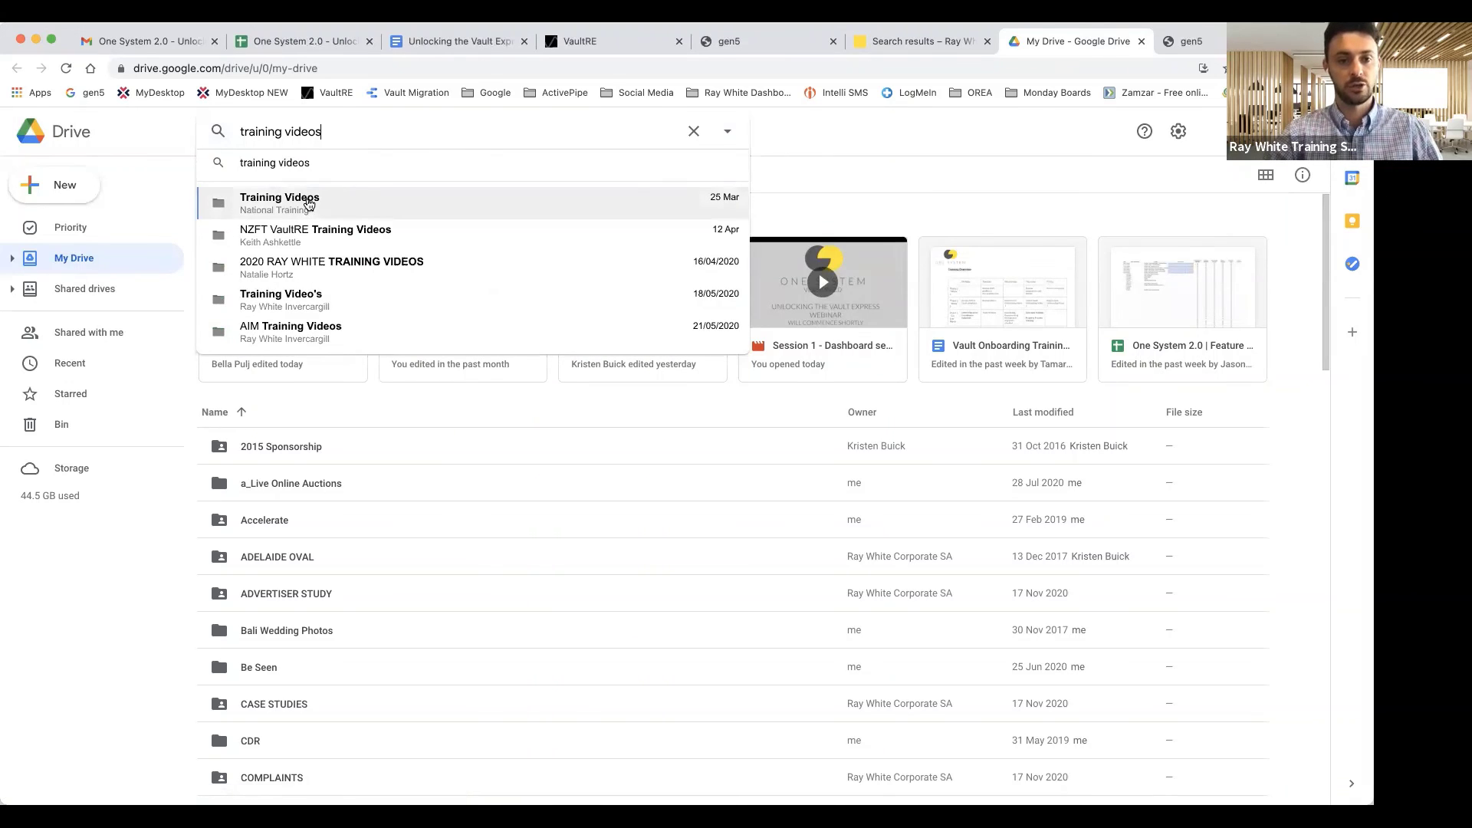
{"action": "left_click", "coordinate": [311, 202]}
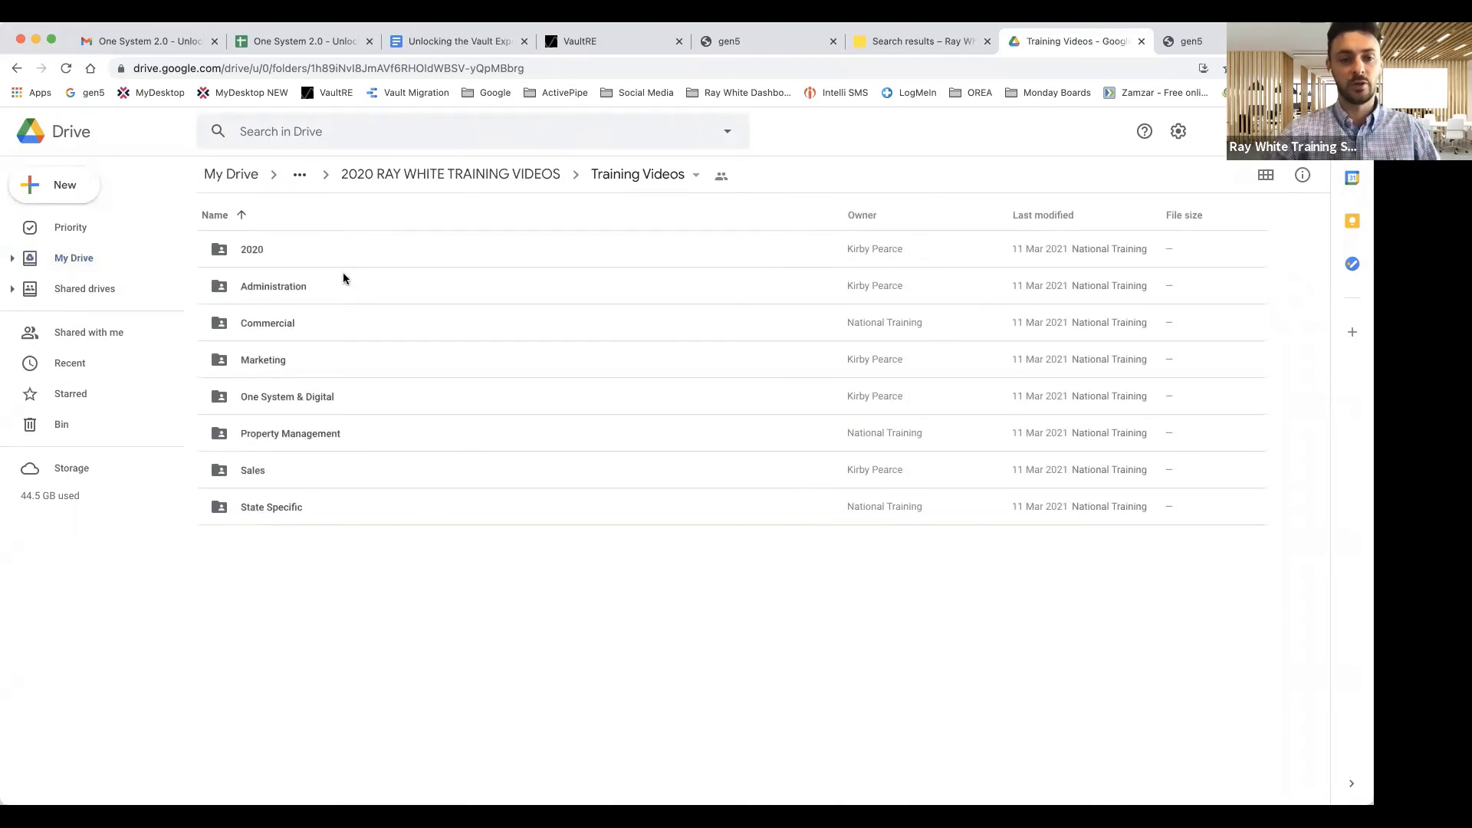
Open One System & Digital and browse its dated VaultRE and One System 2.0 recordings
{"action": "double_click", "coordinate": [293, 399]}
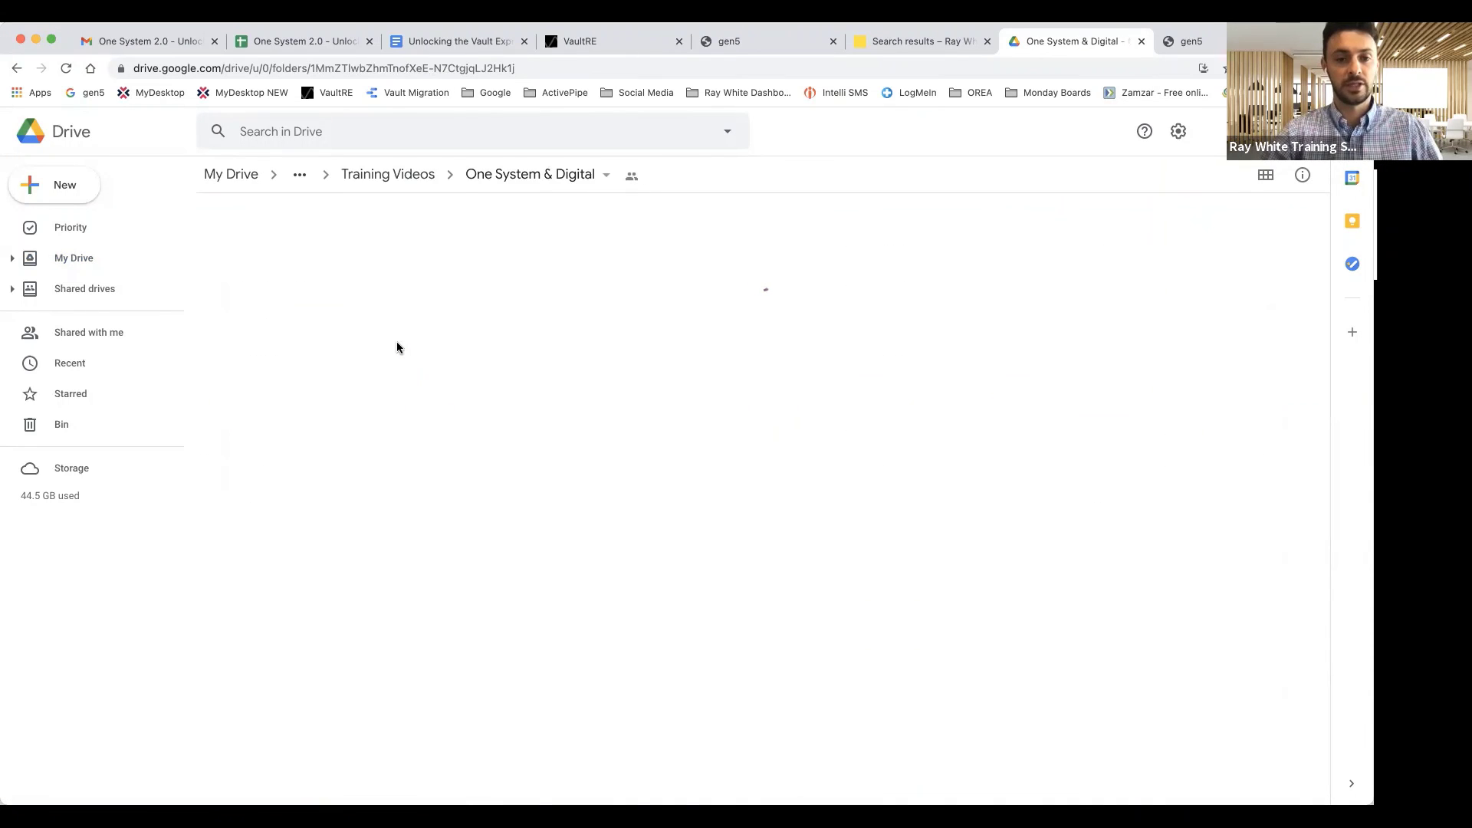
{"action": "scroll", "coordinate": [397, 342], "scroll_direction": "down", "scroll_amount": 3}
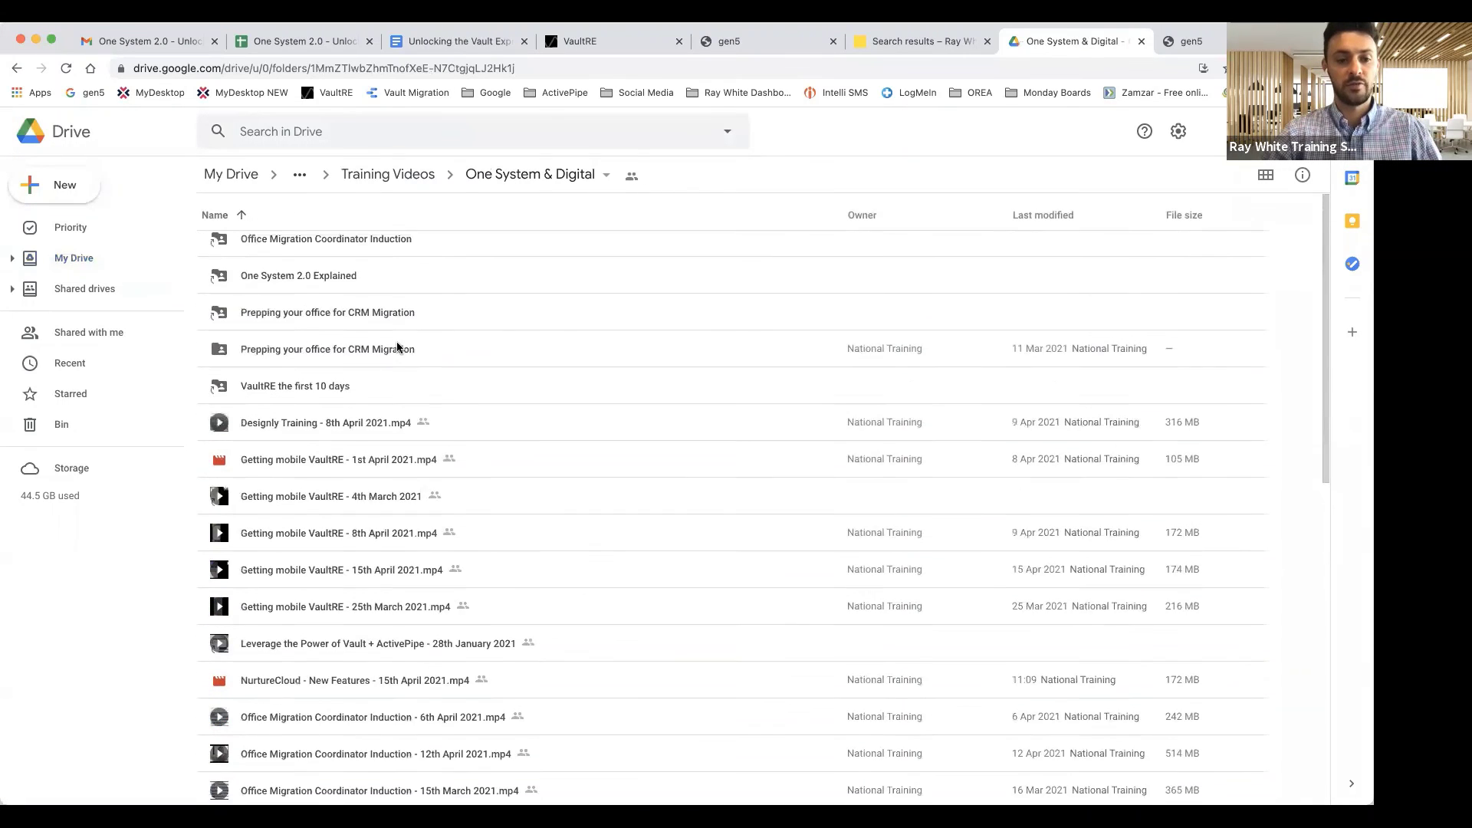
{"action": "scroll", "coordinate": [397, 347], "scroll_direction": "down", "scroll_amount": 1}
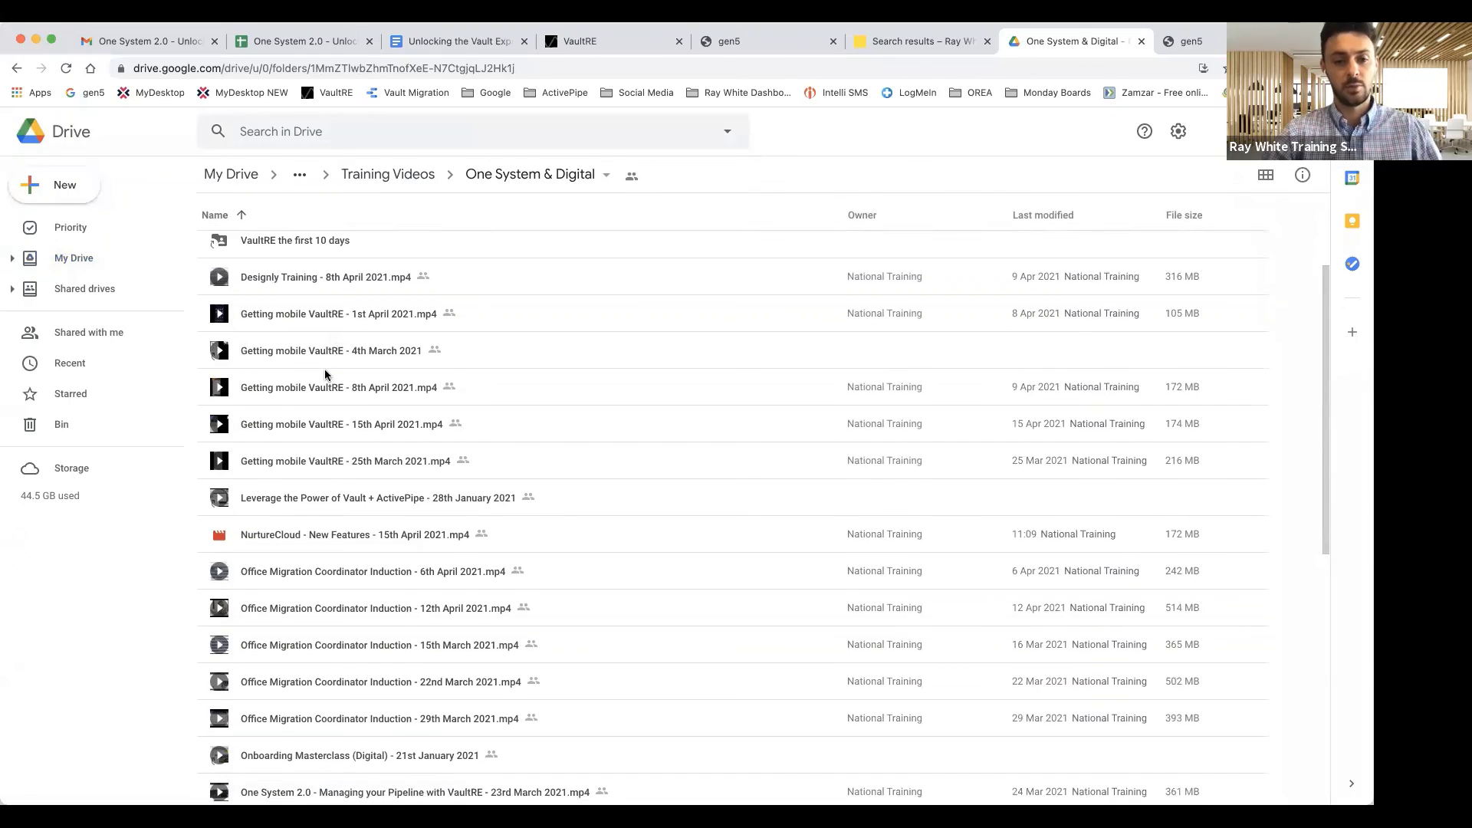
{"action": "scroll", "coordinate": [324, 369], "scroll_direction": "down", "scroll_amount": 1}
{"action": "scroll", "coordinate": [322, 406], "scroll_direction": "down", "scroll_amount": 3}
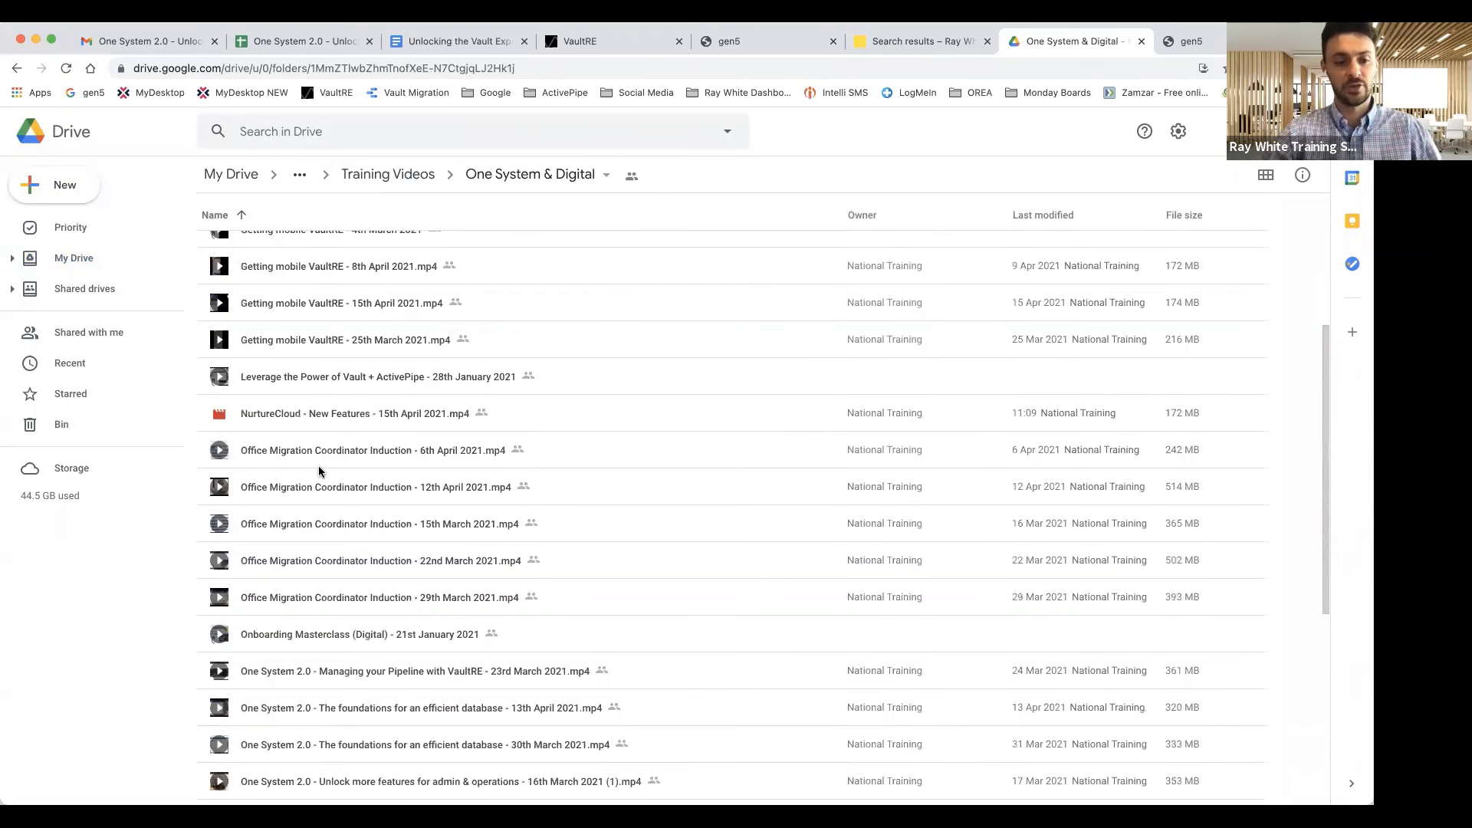
{"action": "scroll", "coordinate": [330, 471], "scroll_direction": "down", "scroll_amount": 5}
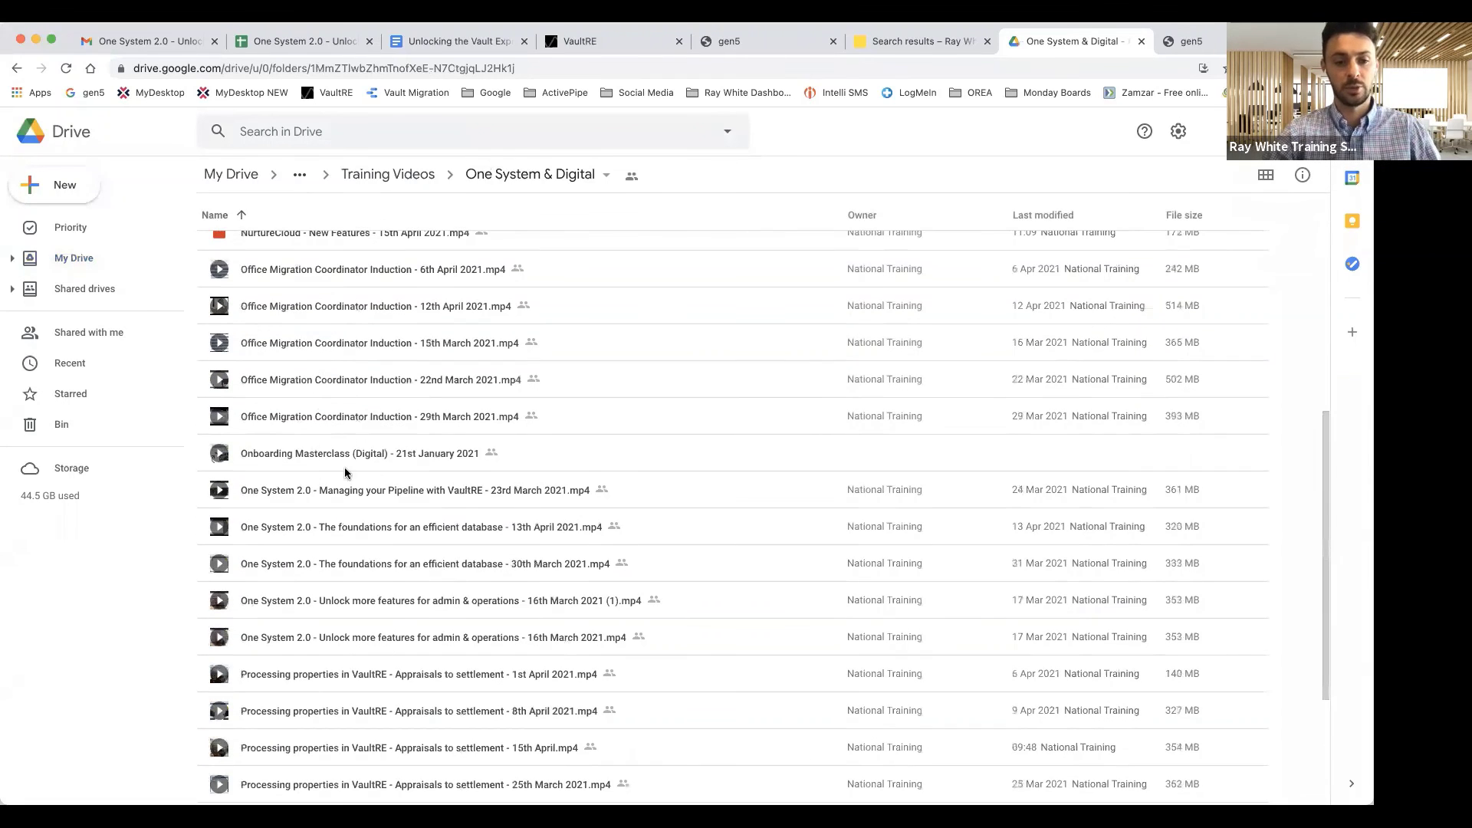
{"action": "scroll", "coordinate": [345, 473], "scroll_direction": "down", "scroll_amount": 6}
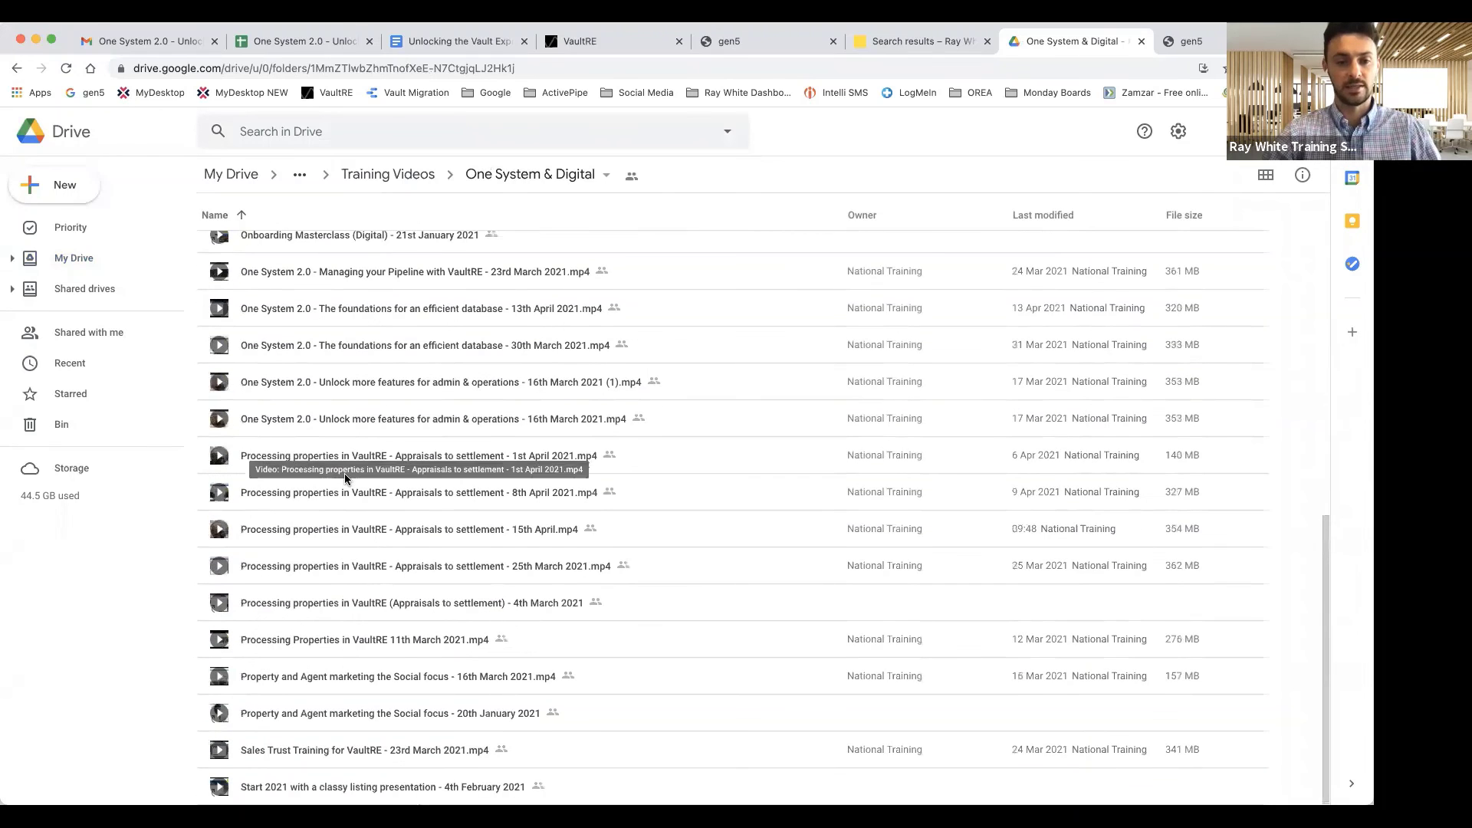
{"action": "scroll", "coordinate": [337, 398], "scroll_direction": "up", "scroll_amount": 12}
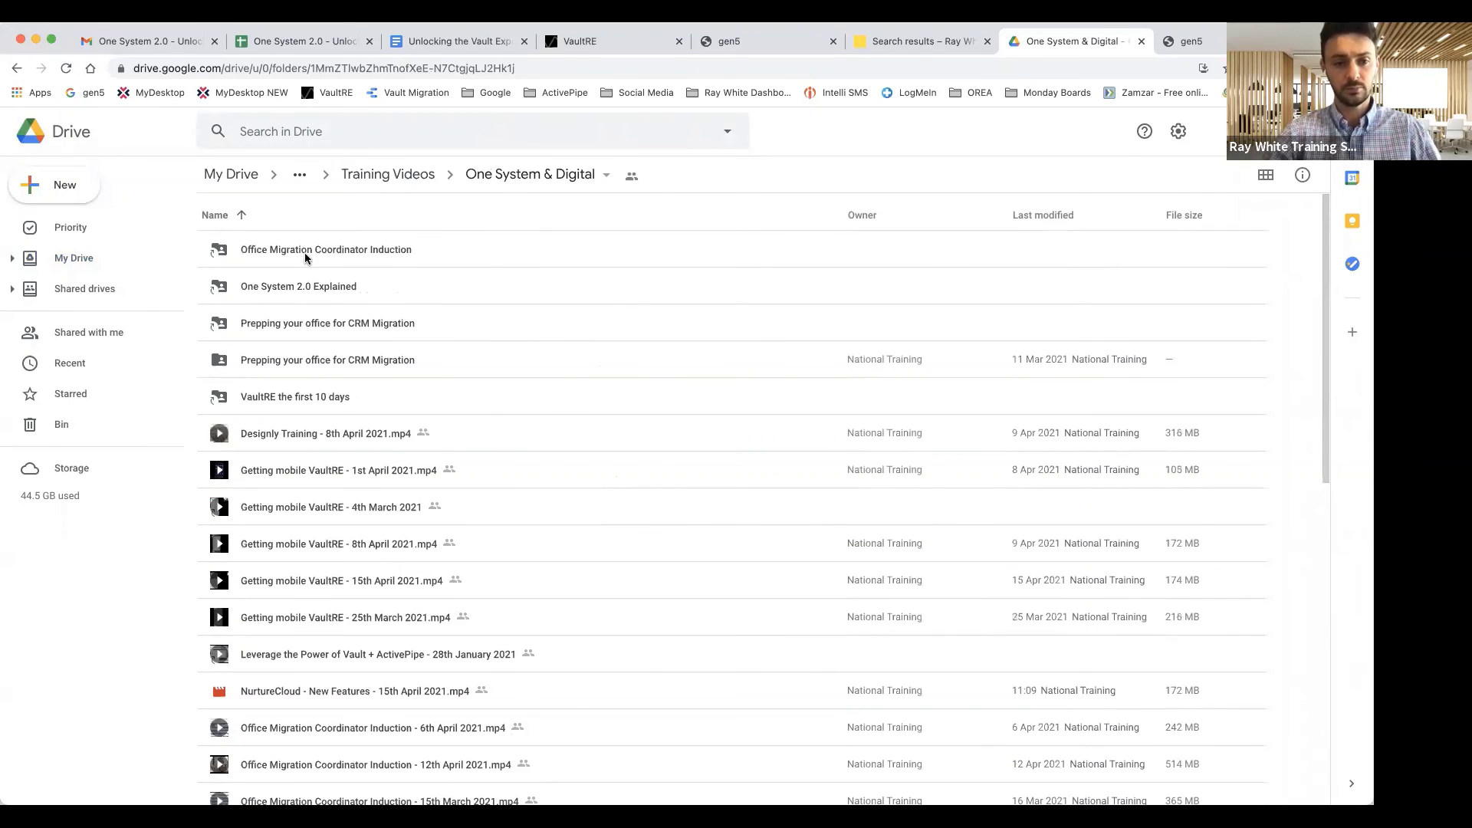